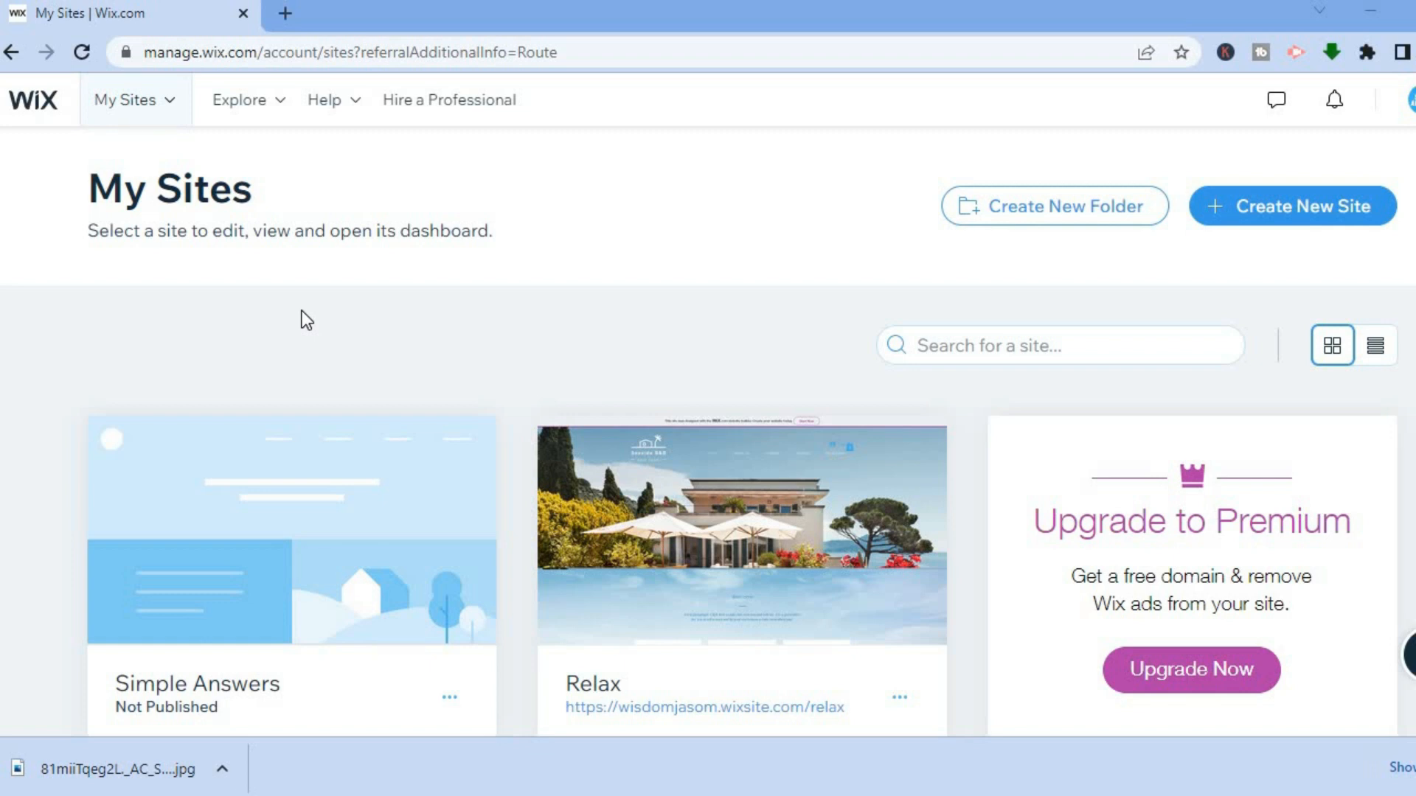
Step: Start creating a new site and set its website type to Furniture Store
click(1254, 219)
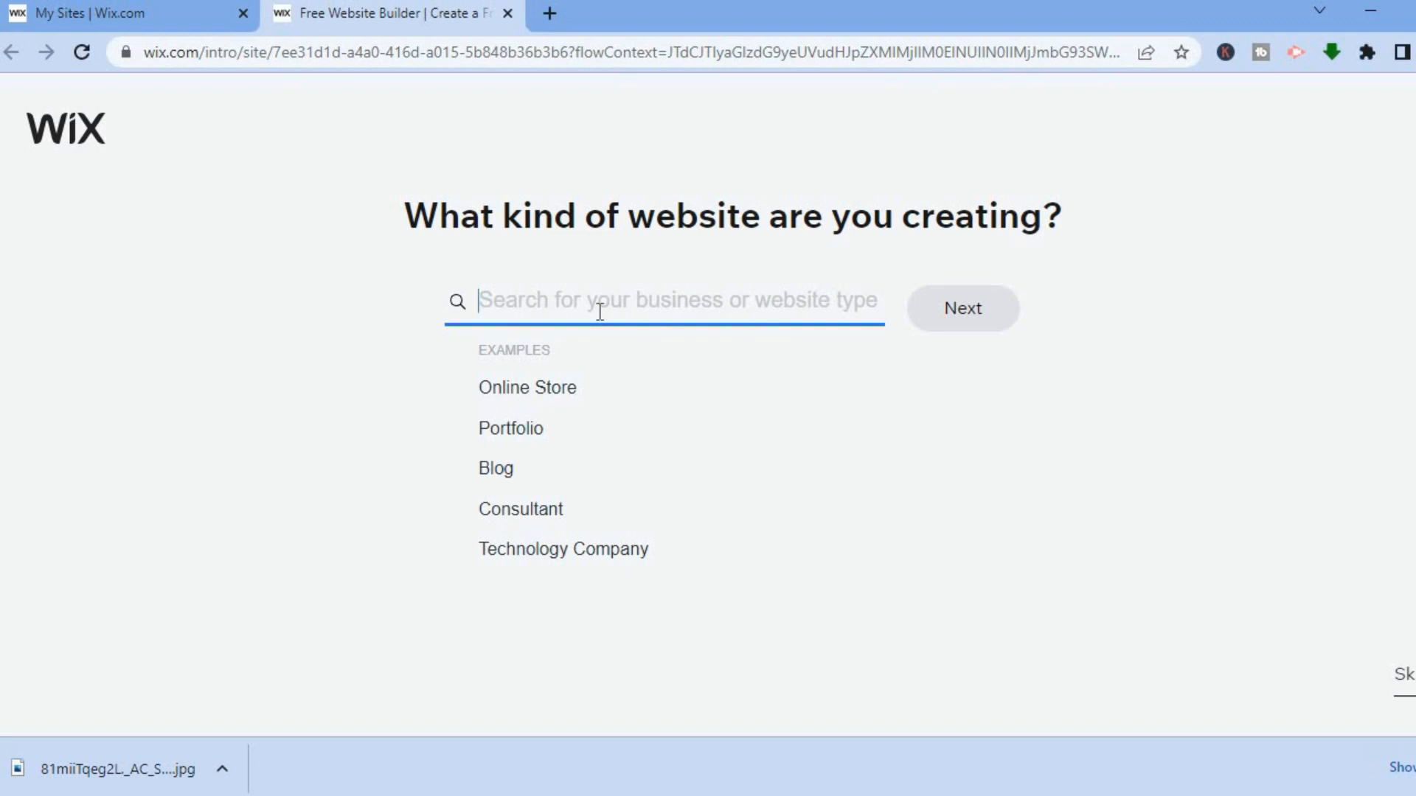
text(FU)
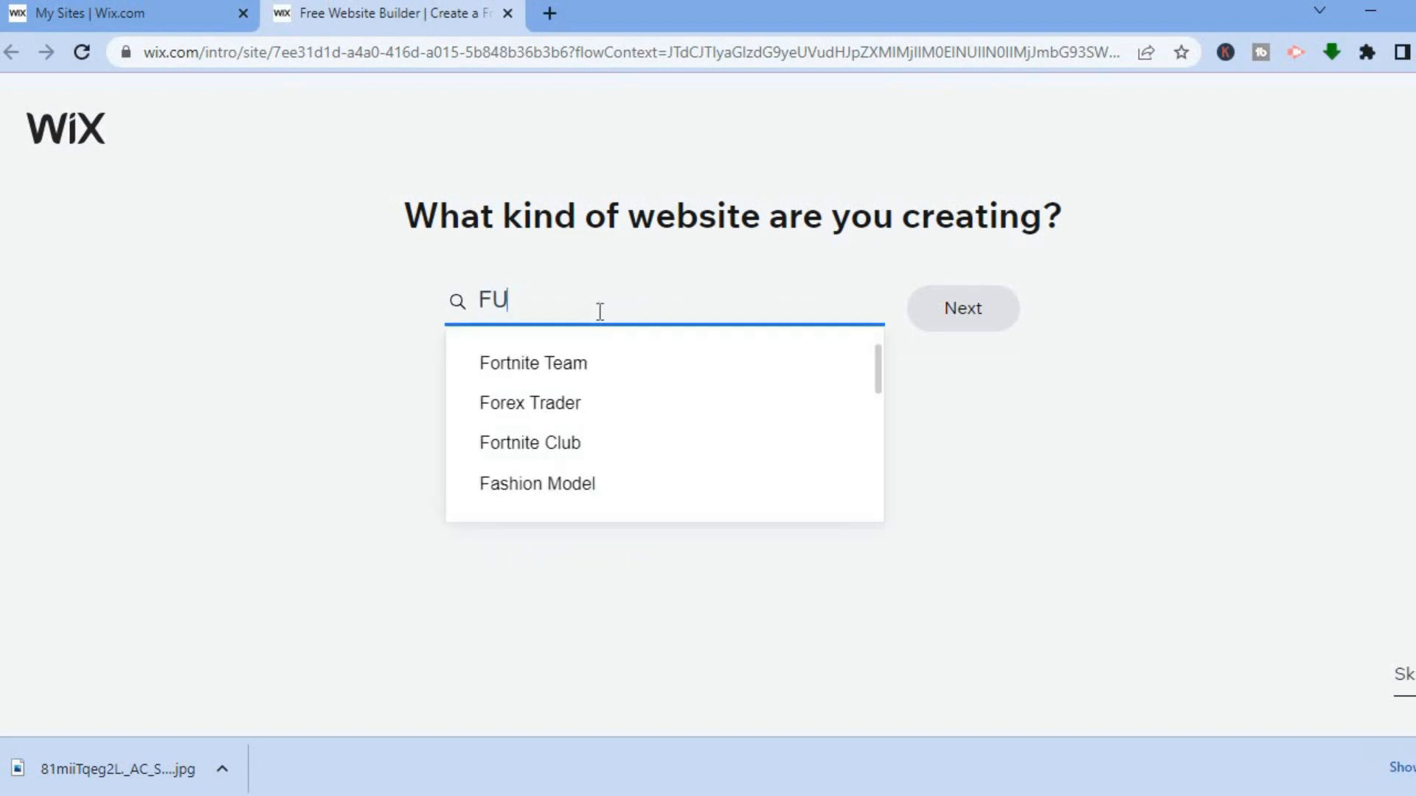
text(RNIT)
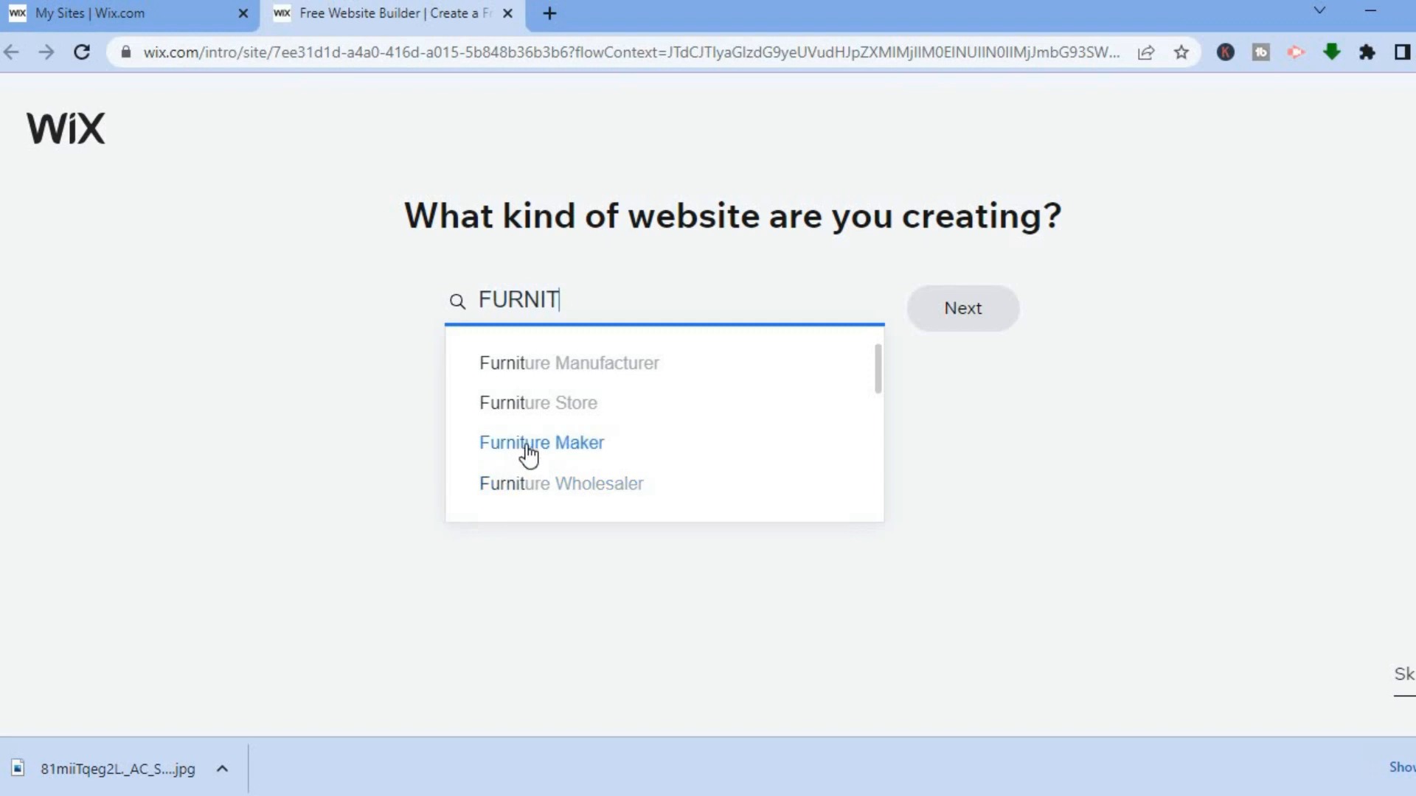
click(538, 404)
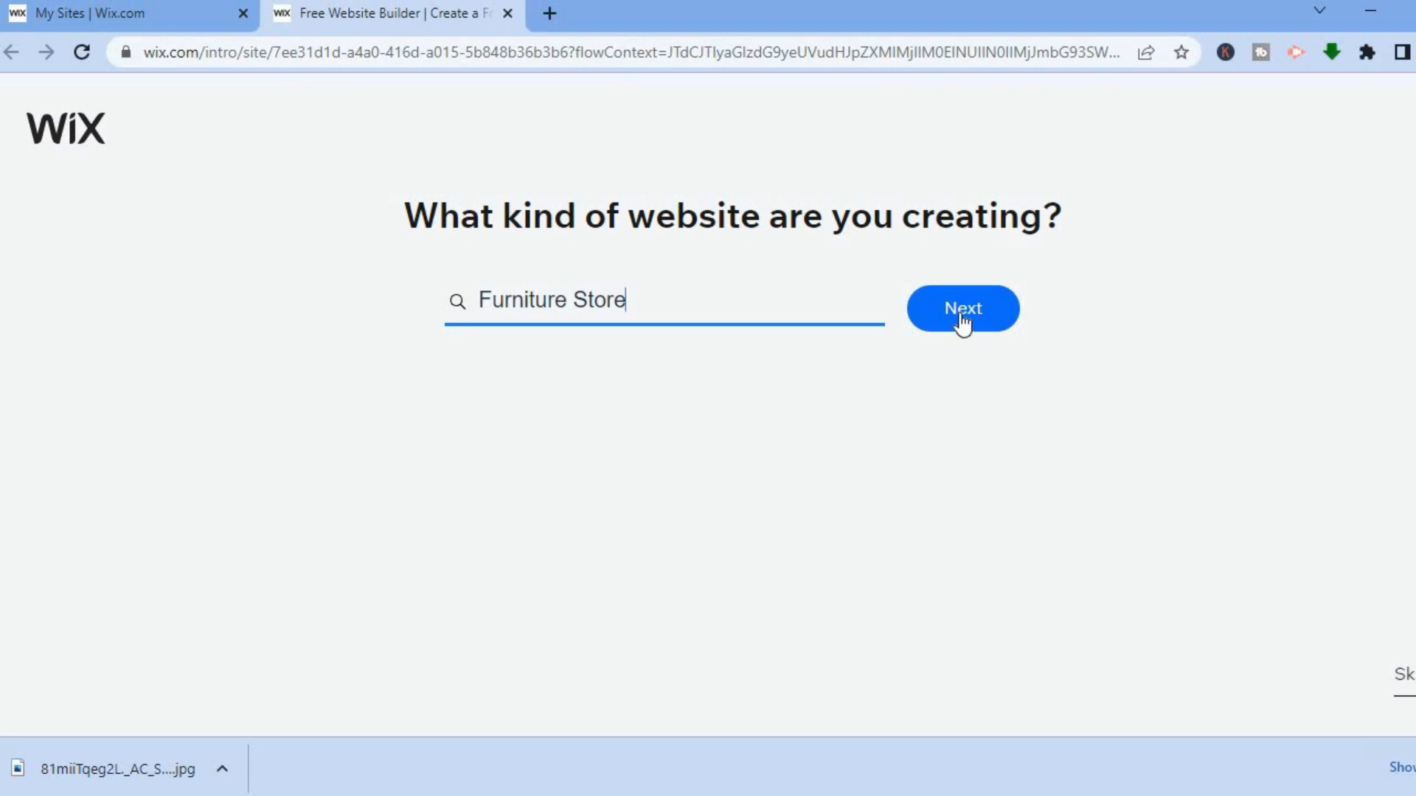
click(961, 316)
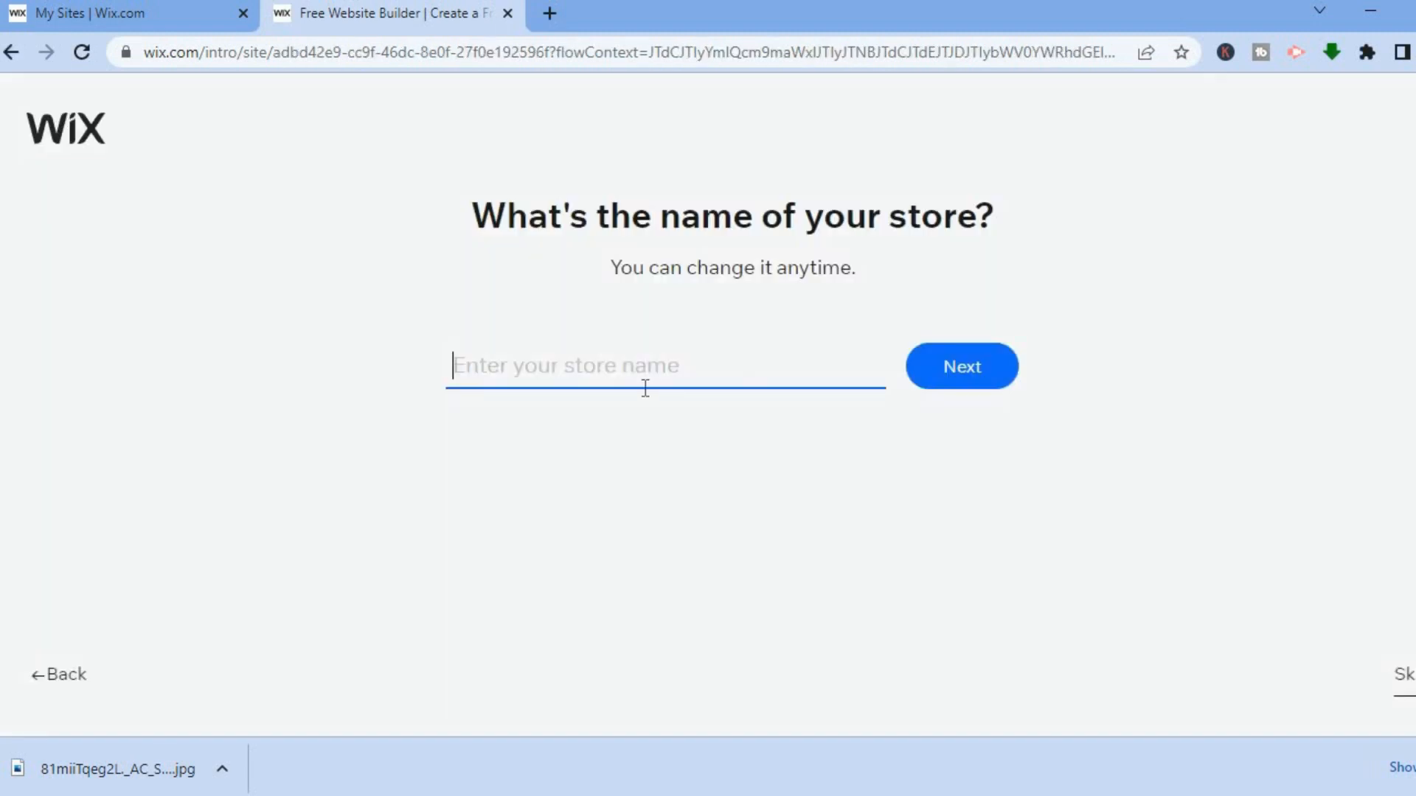
Step: Name the store SIMPLE and continue the site setup
text(S)
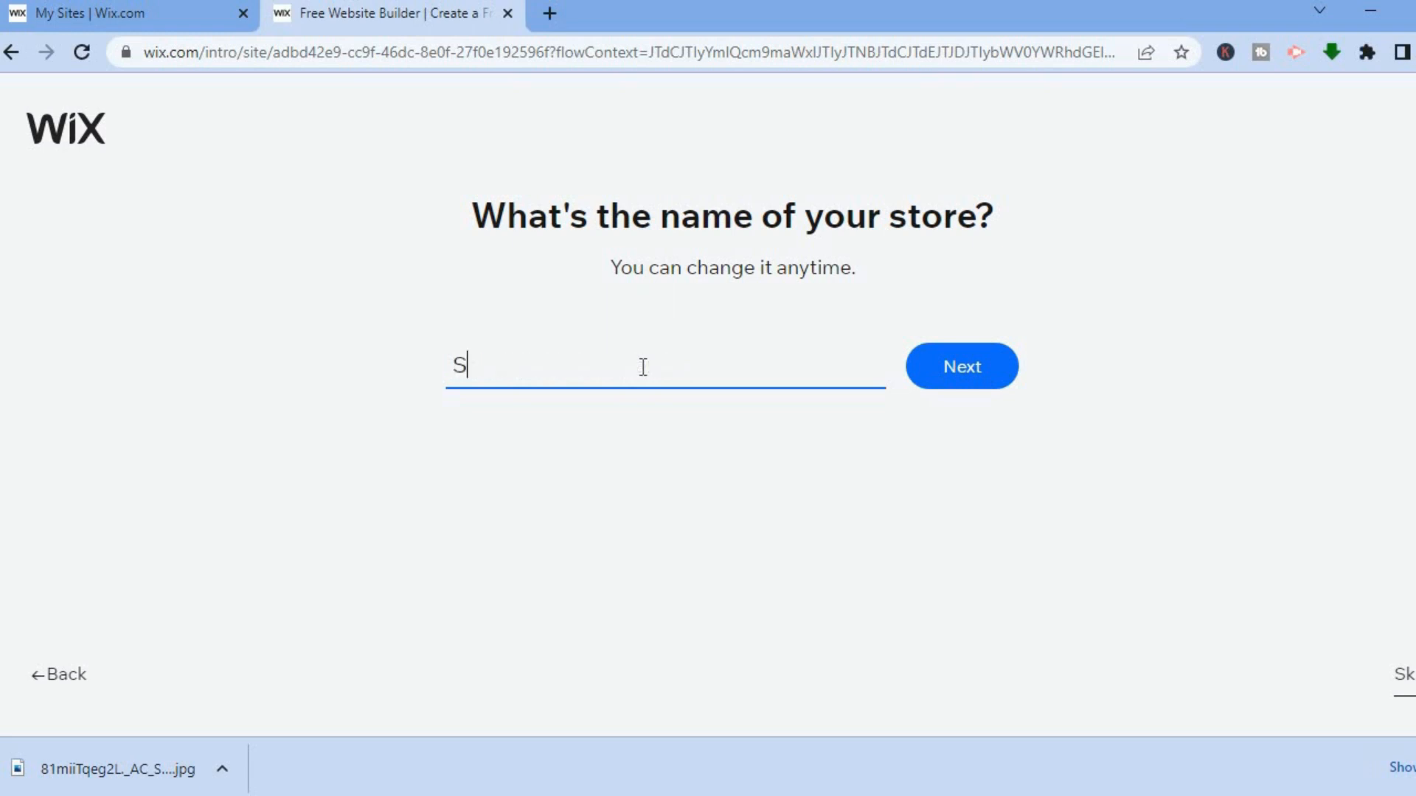
text(IMPLE)
click(963, 371)
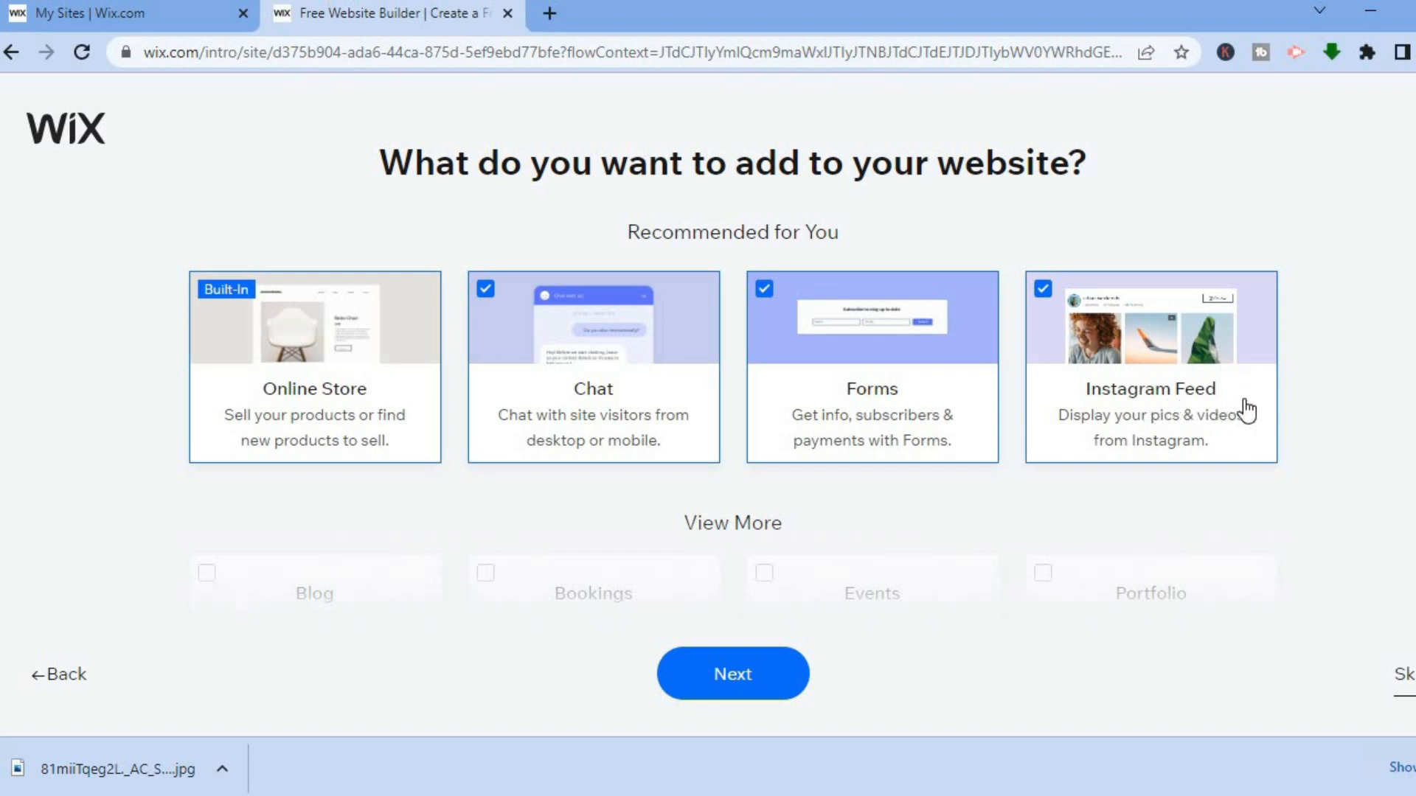
Step: Add the Blog feature to the preselected website features and continue to the design choices
scroll(1298, 402, down, 4)
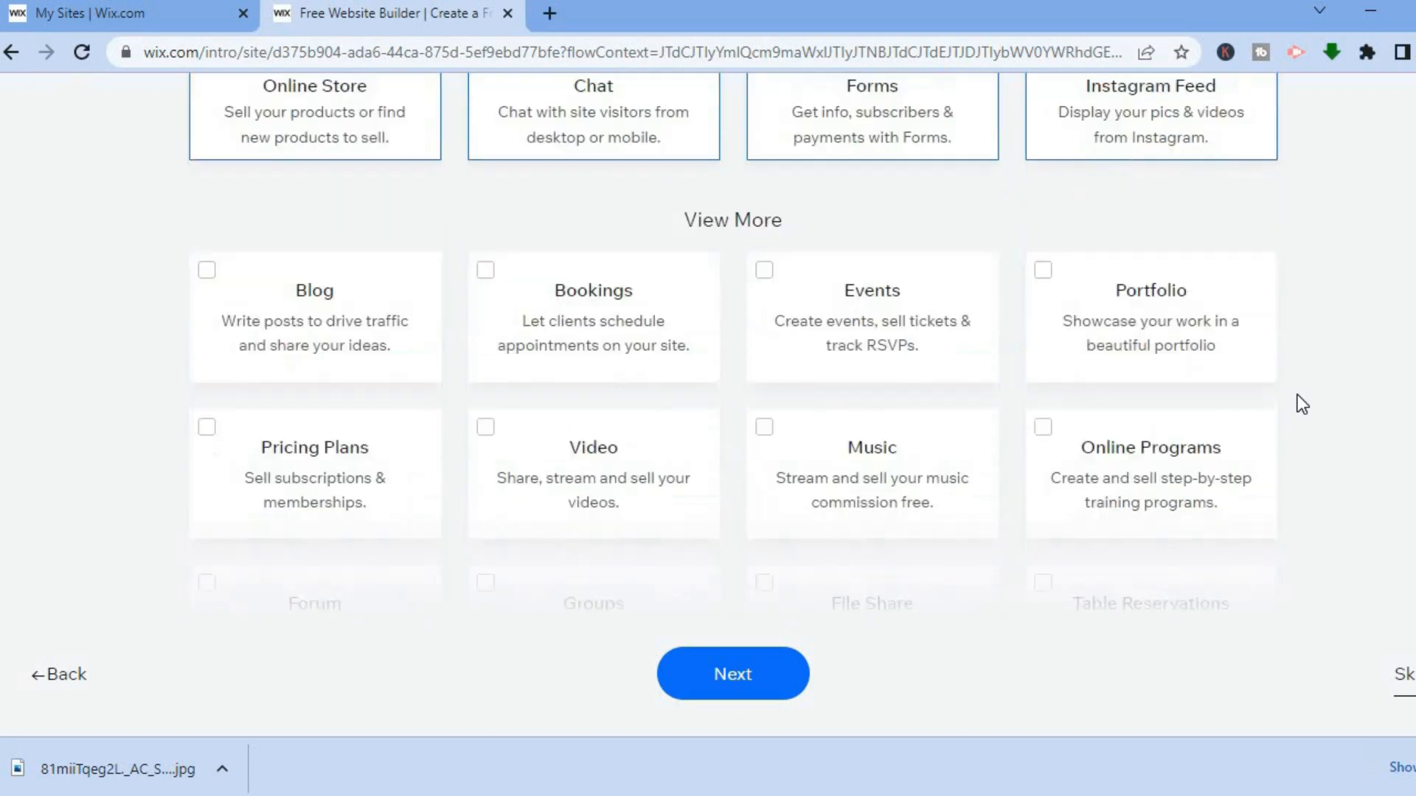
scroll(1302, 404, down, 1)
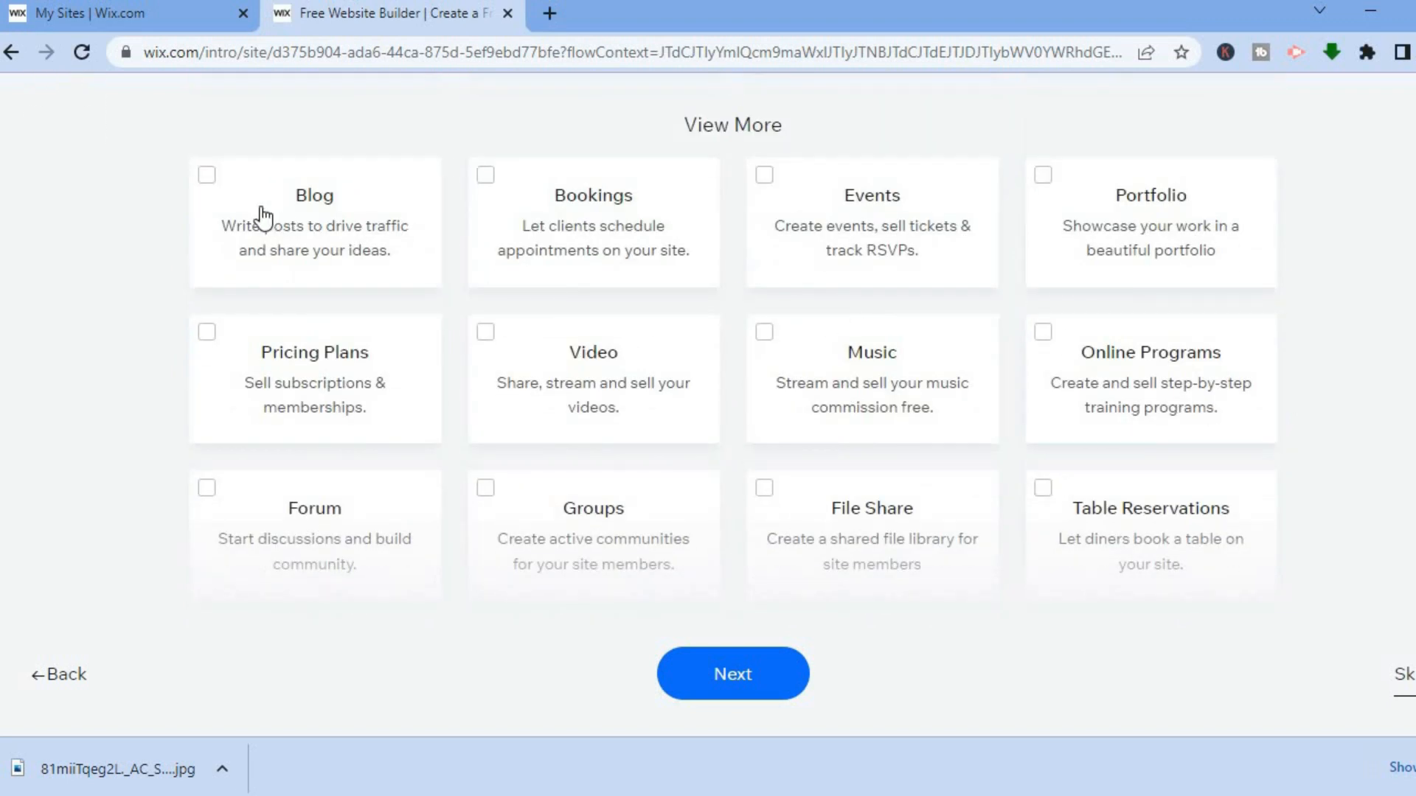
click(208, 177)
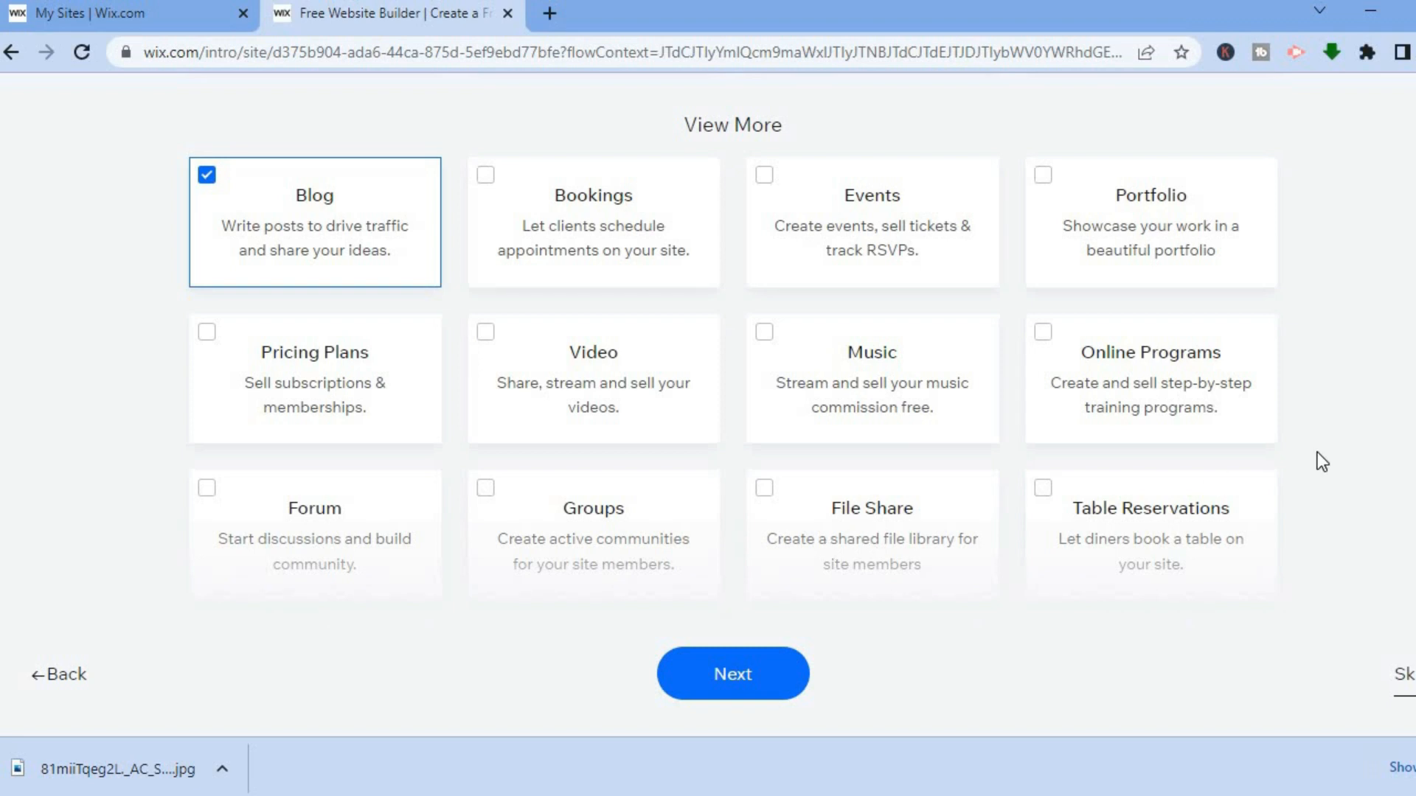
scroll(1317, 452, down, 3)
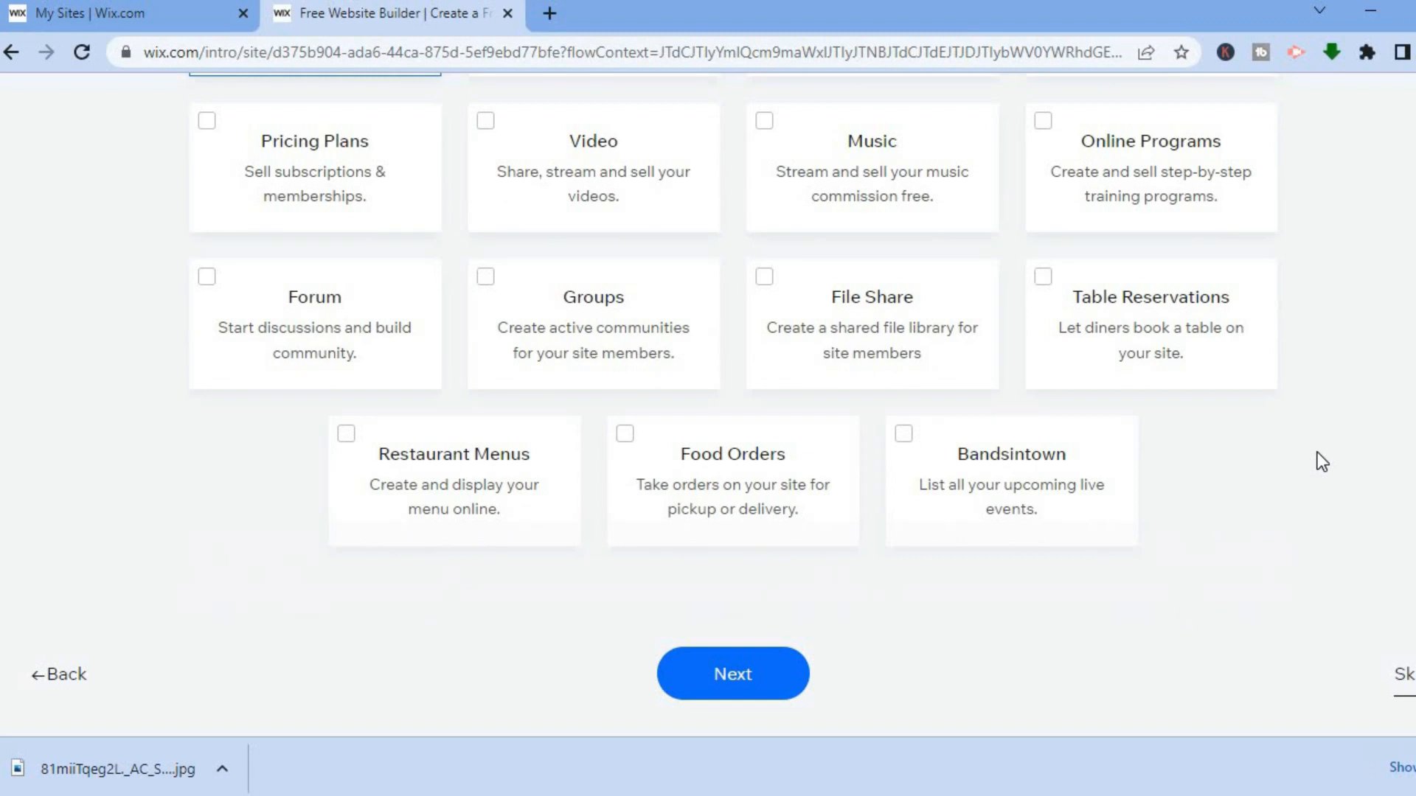
click(699, 677)
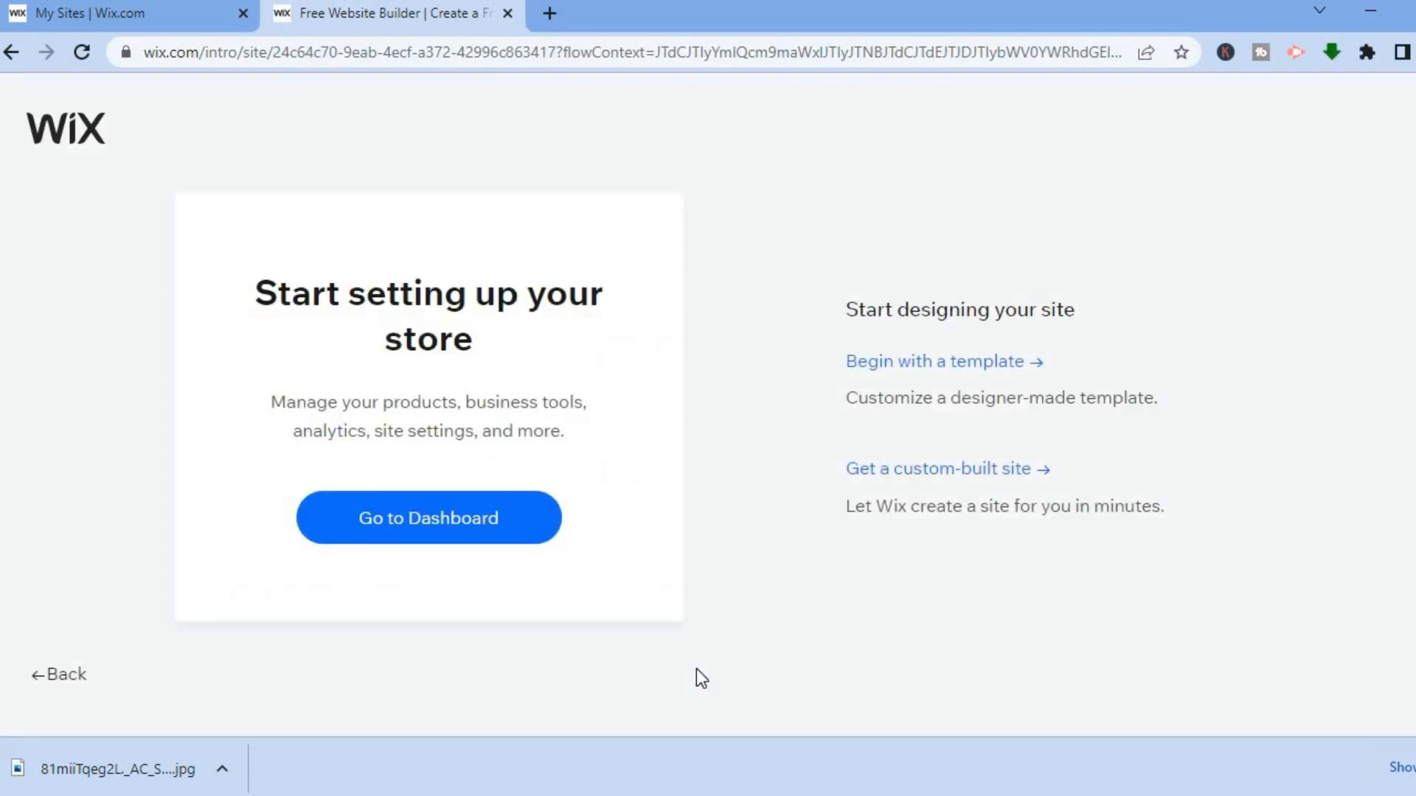
Step: Choose to begin with a template and open the first Home Goods Store template for editing
click(862, 365)
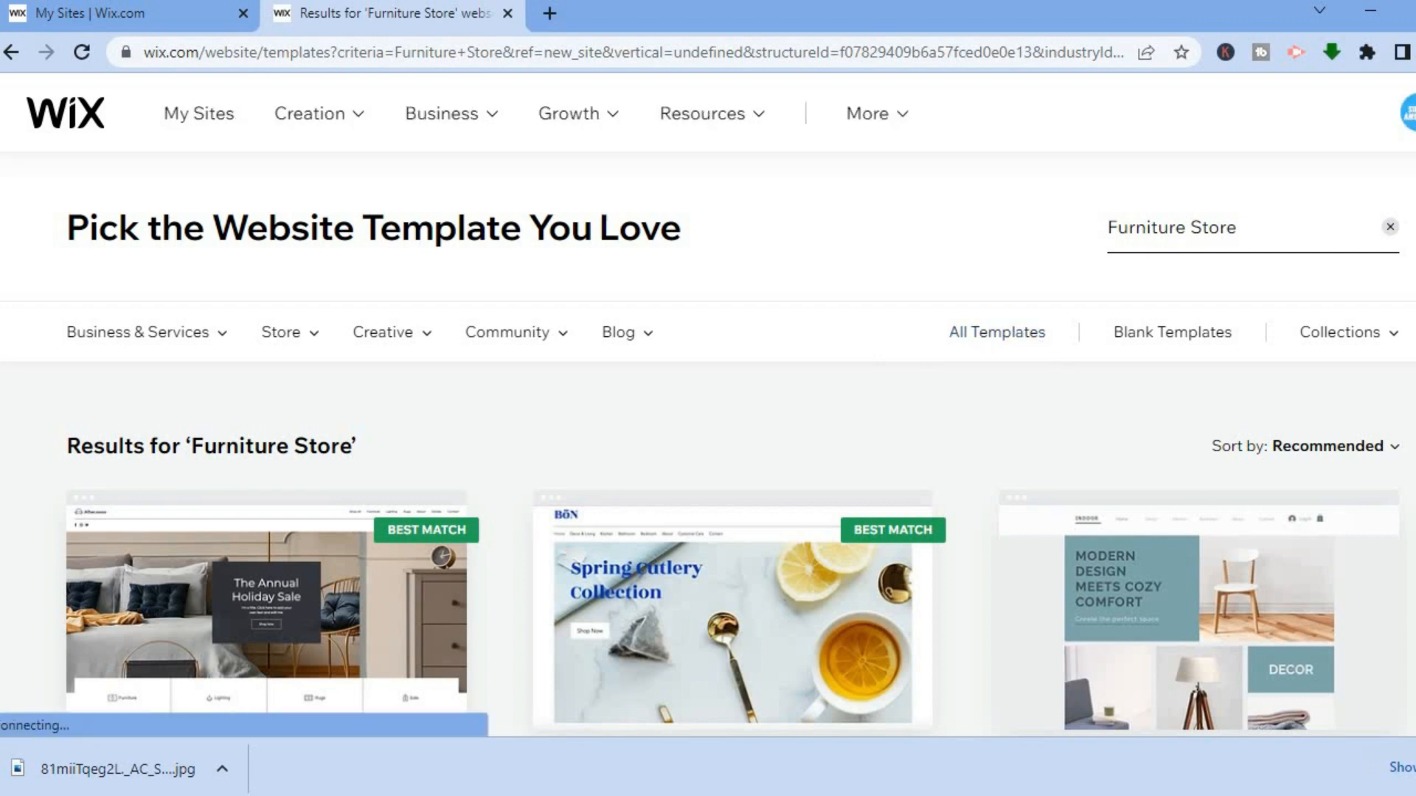
scroll(621, 369, down, 5)
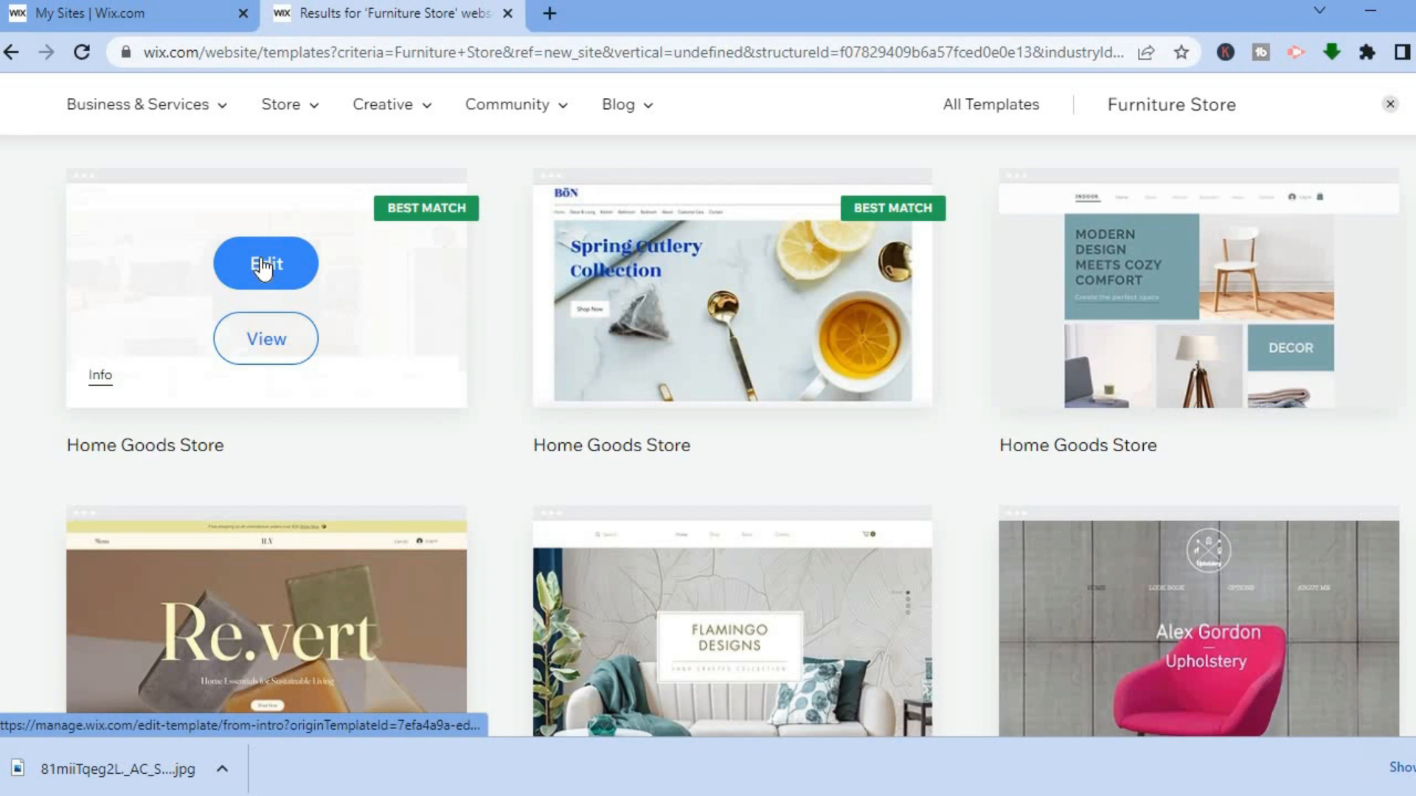
click(261, 266)
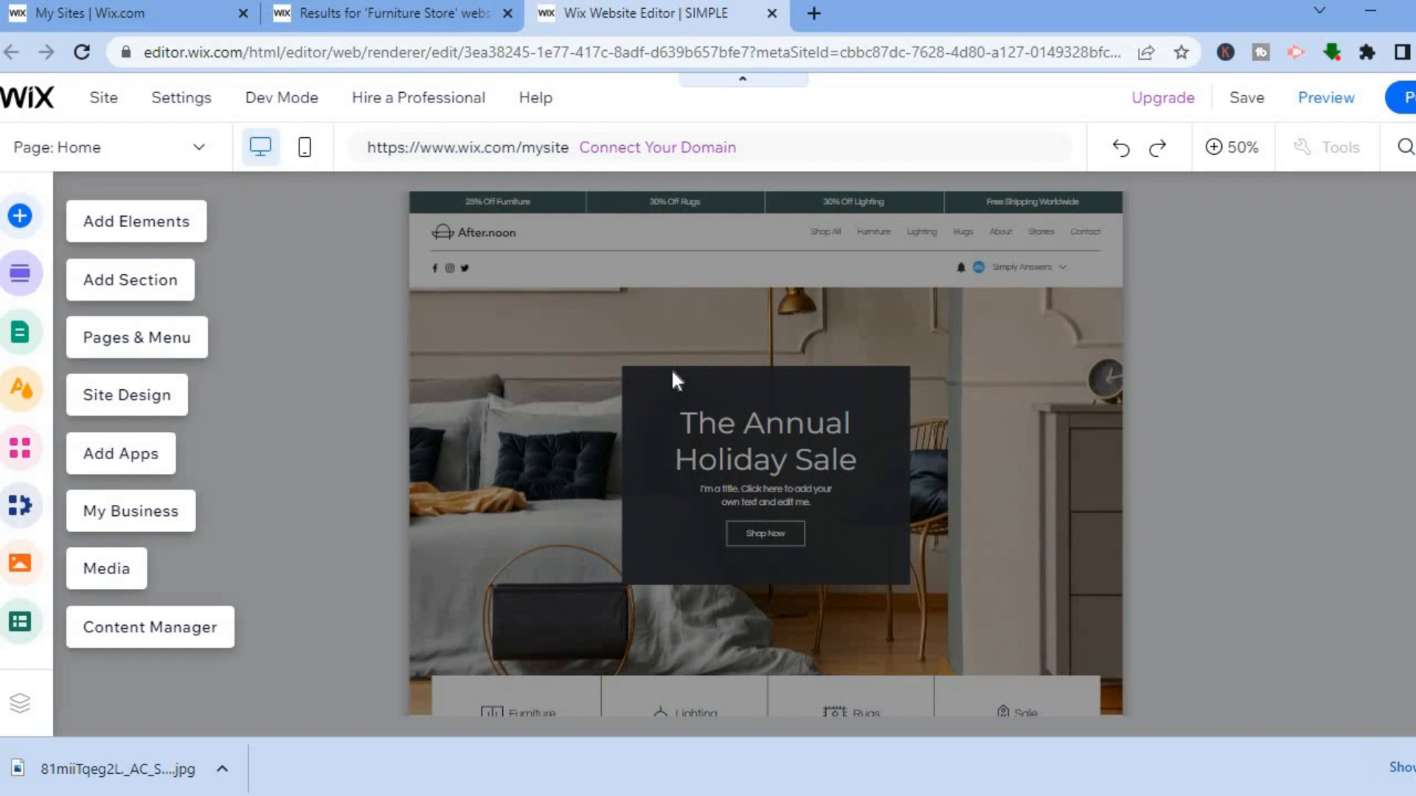
Step: Look over the elements that can be added and the site's pages and menu
click(100, 217)
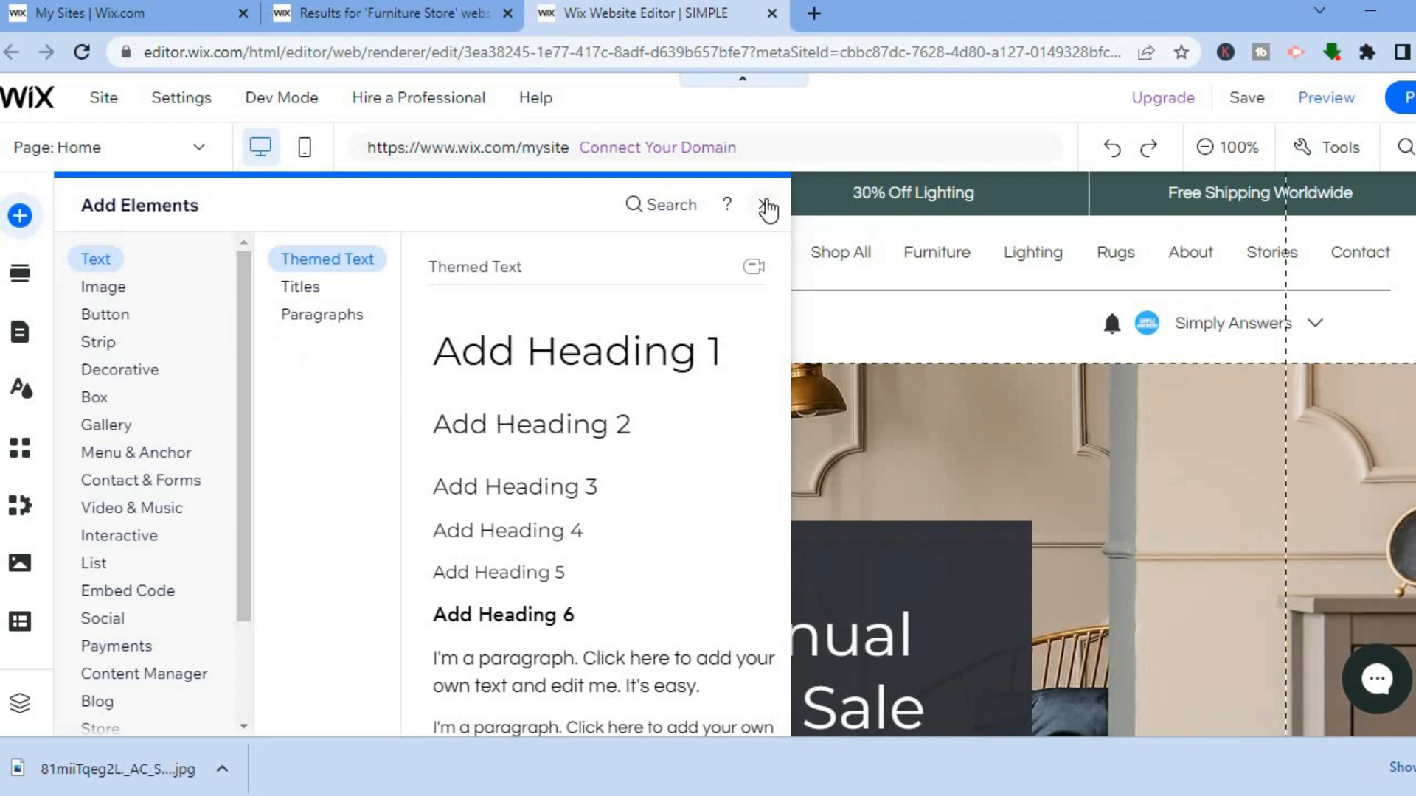
click(765, 206)
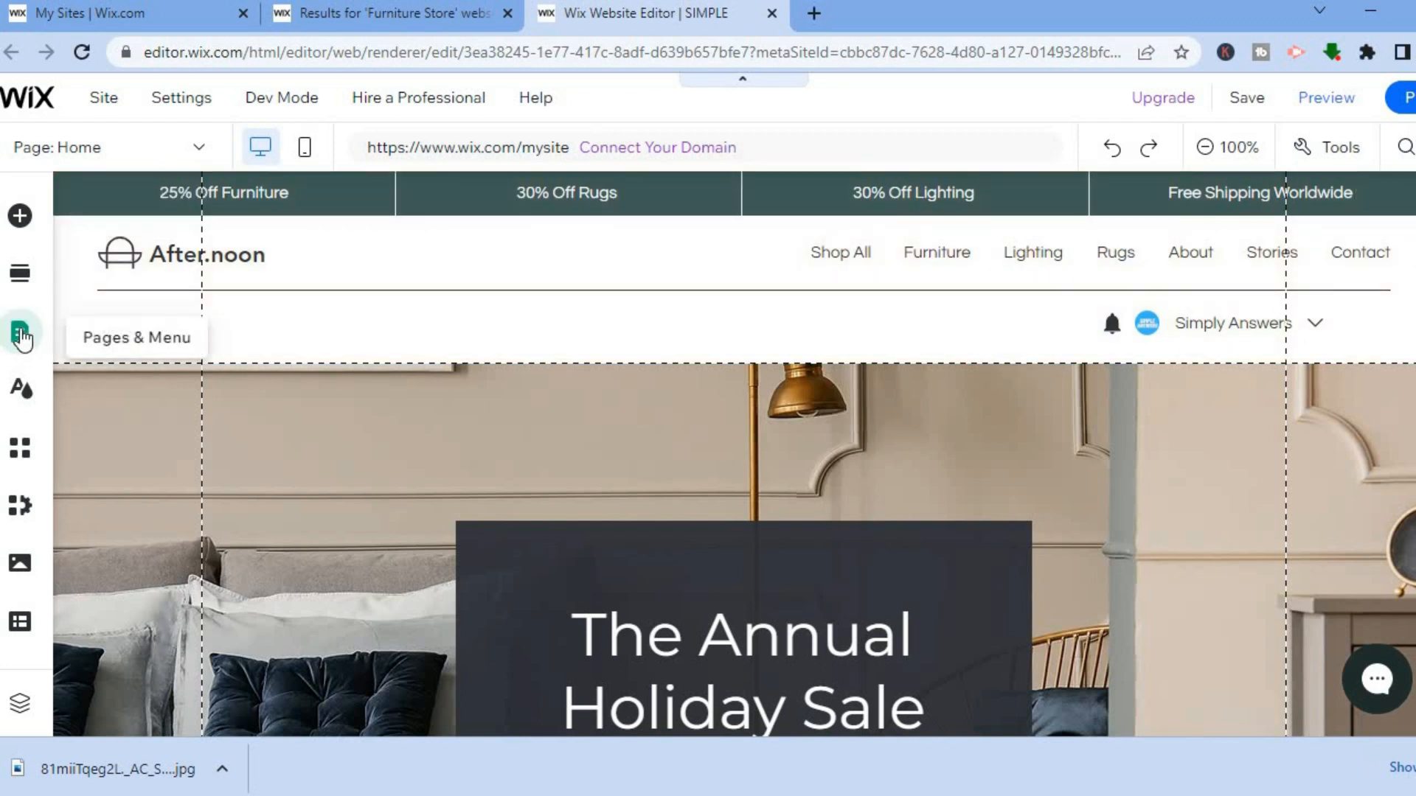
click(20, 335)
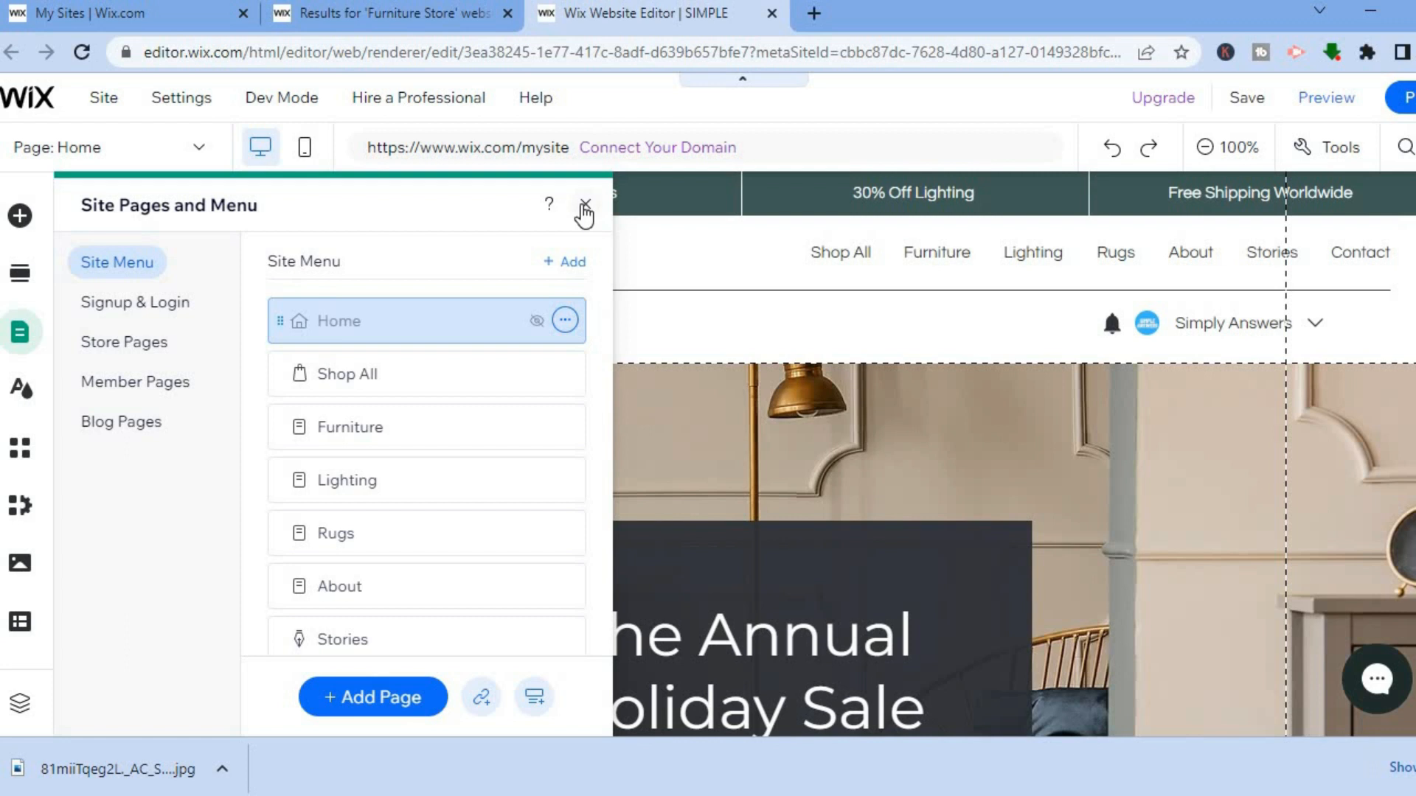
click(585, 205)
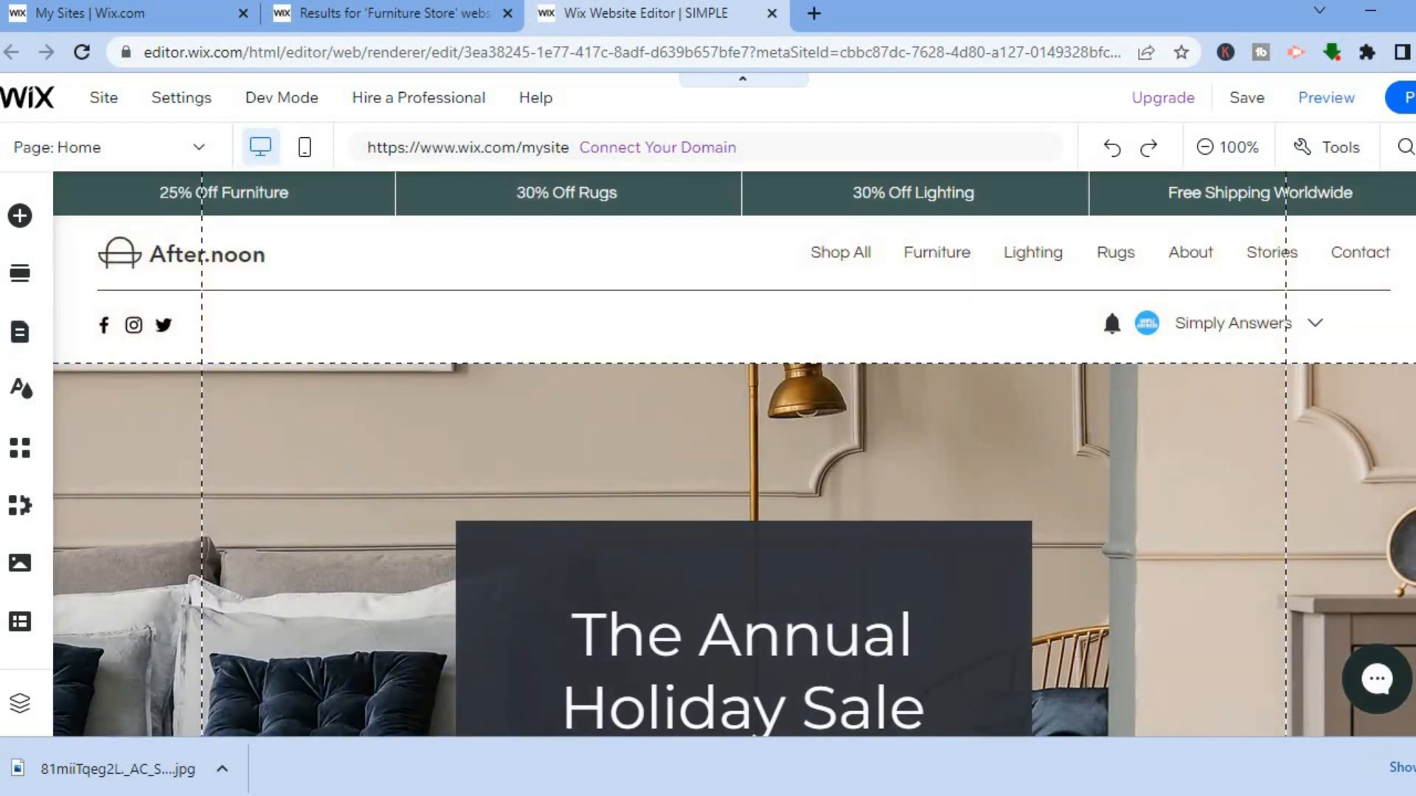
Step: Open product management for the Bestsellers grid gallery on the home page
scroll(734, 454, down, 12)
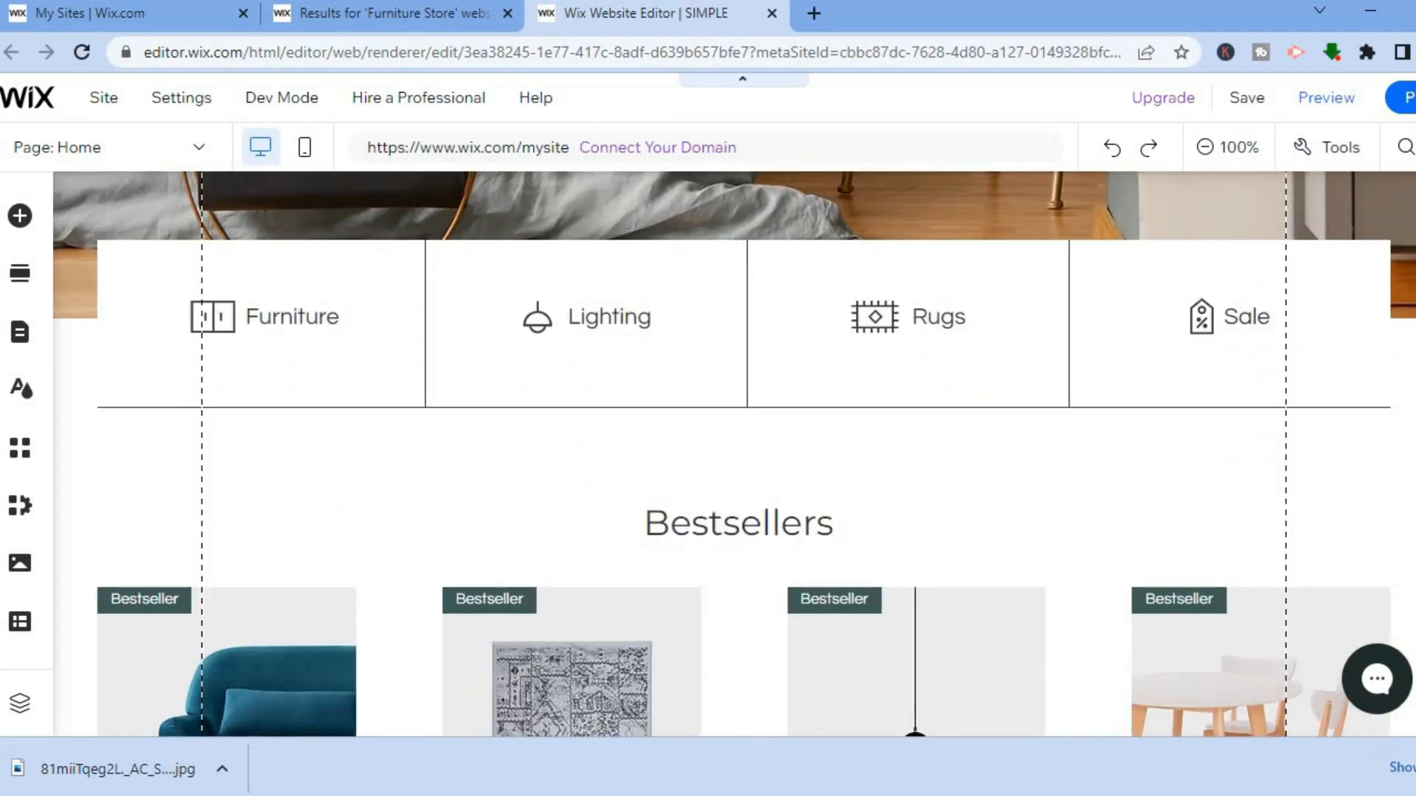
scroll(744, 454, down, 8)
scroll(744, 453, up, 5)
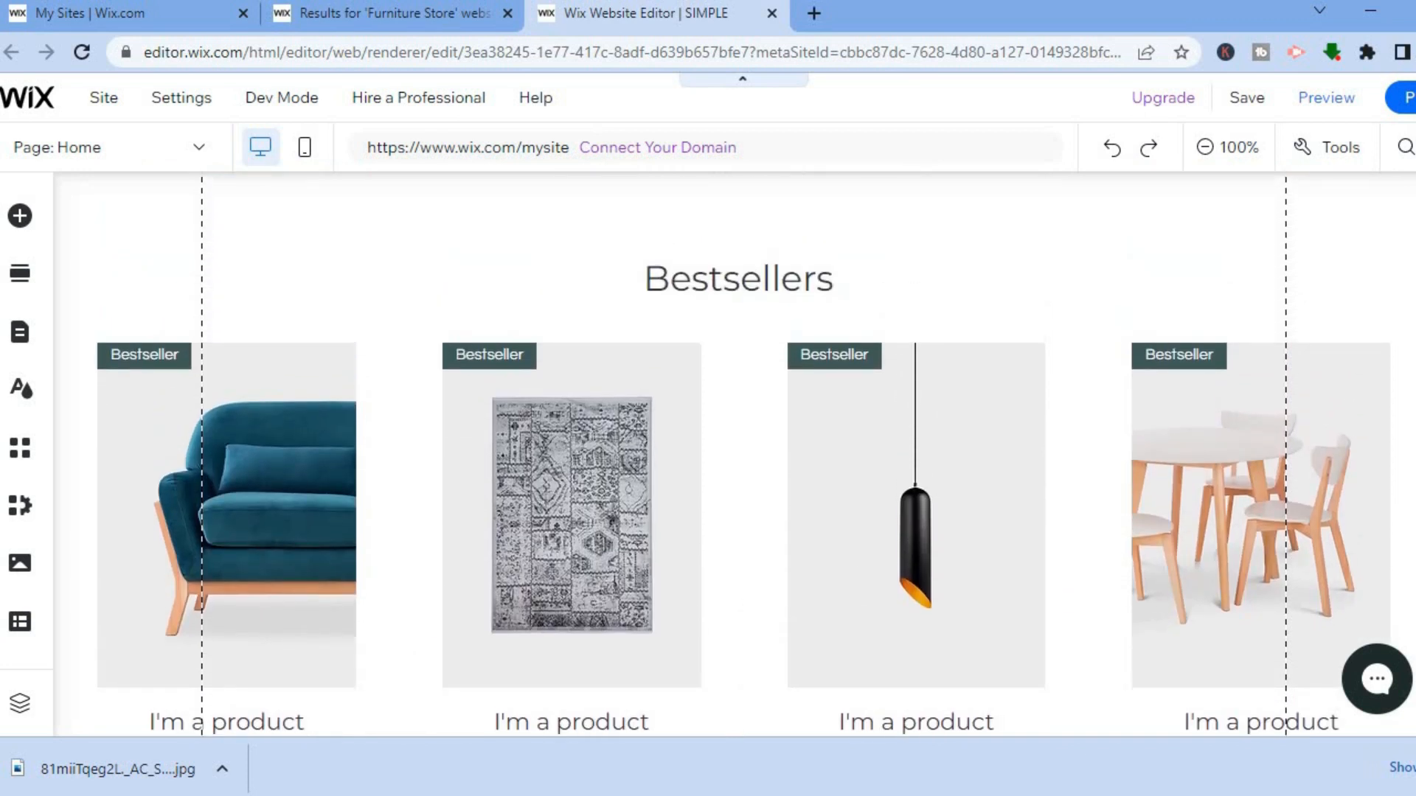
click(683, 439)
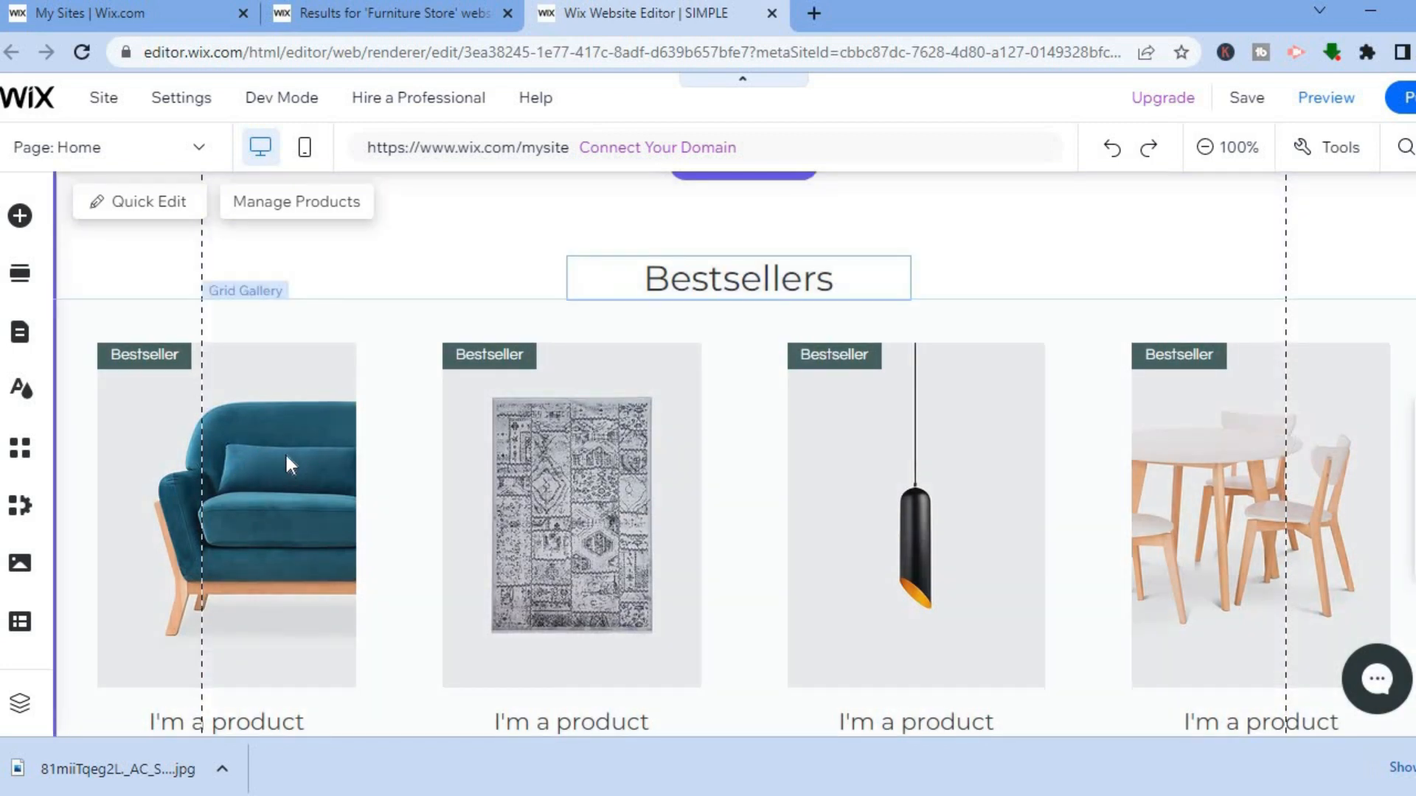
click(285, 453)
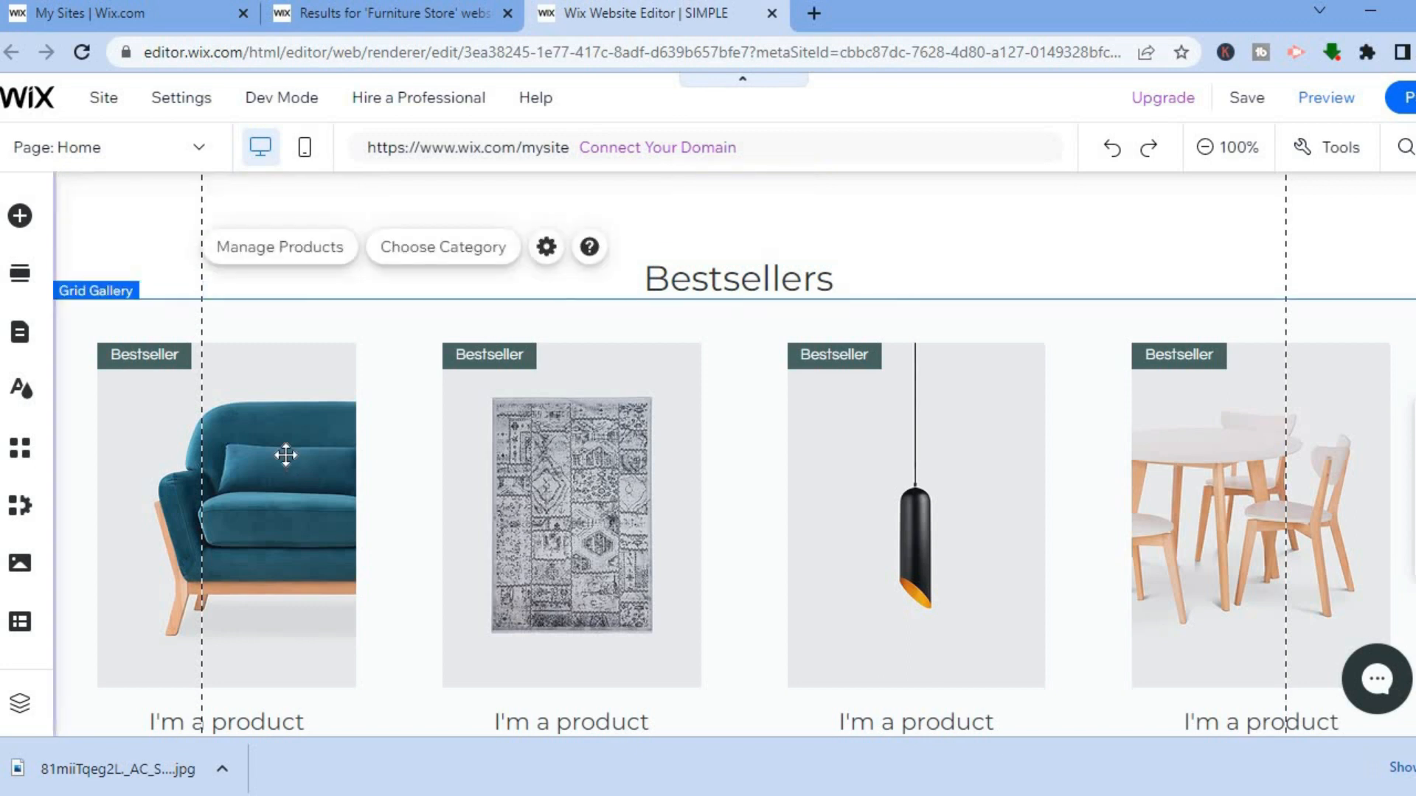
click(301, 249)
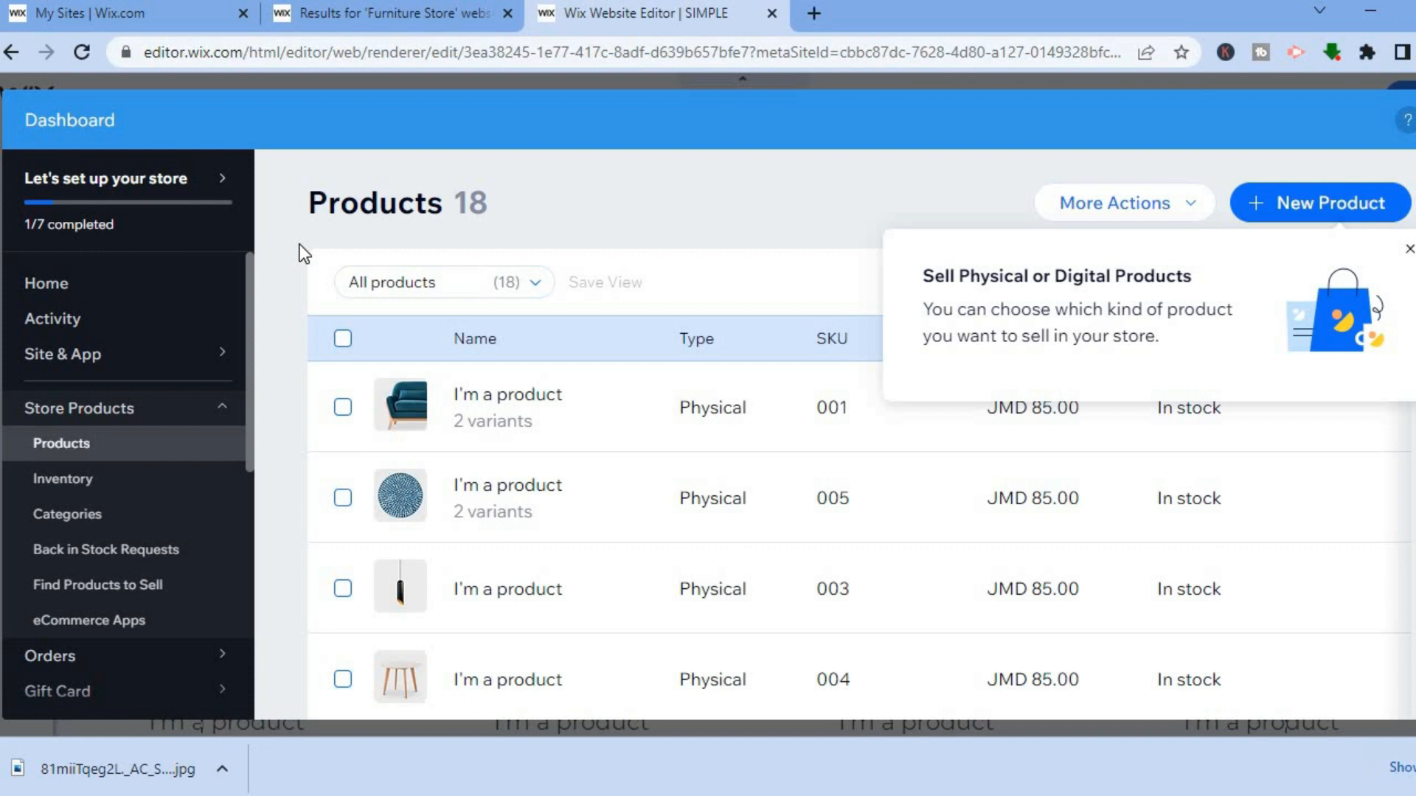
Step: Dismiss the product type tip and start a new physical product
click(1392, 248)
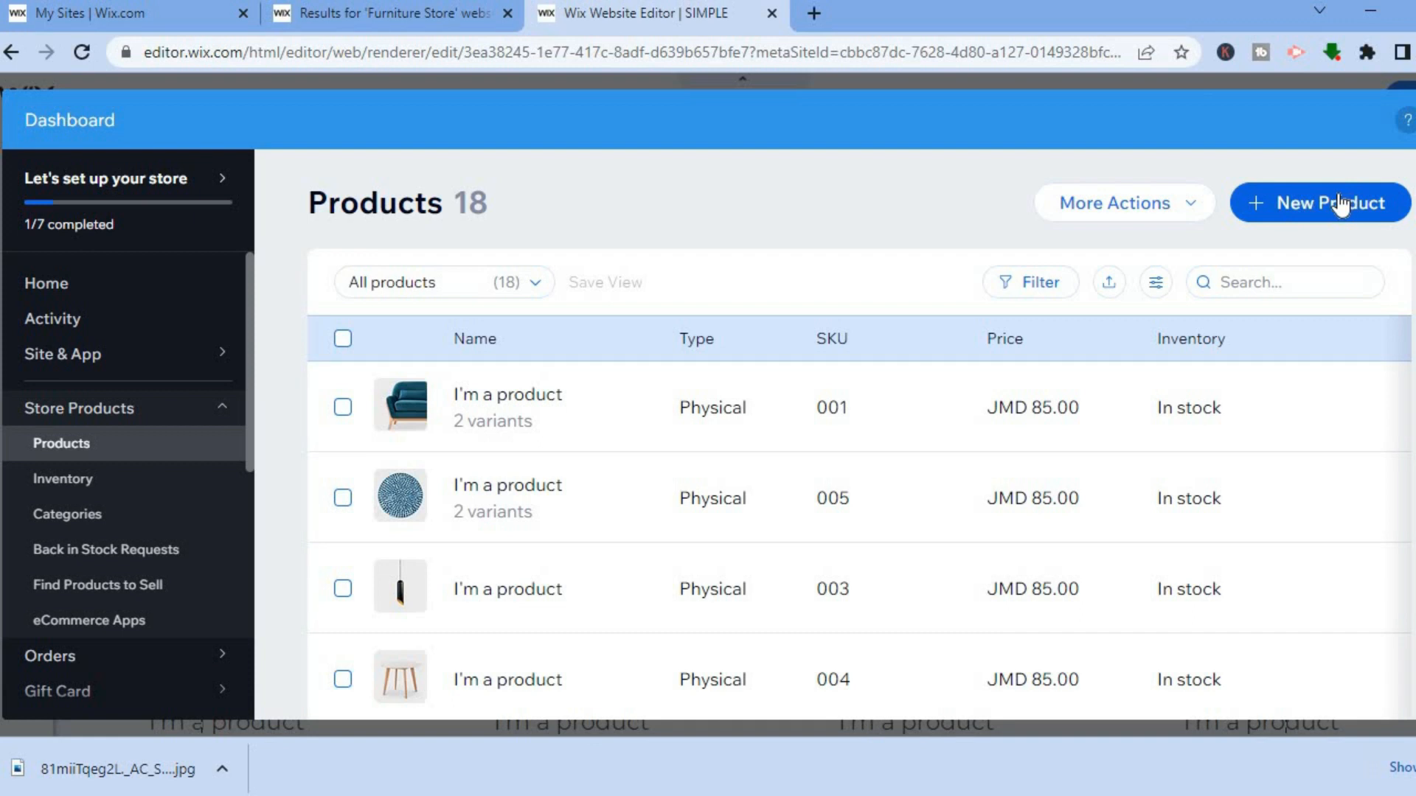
click(1340, 206)
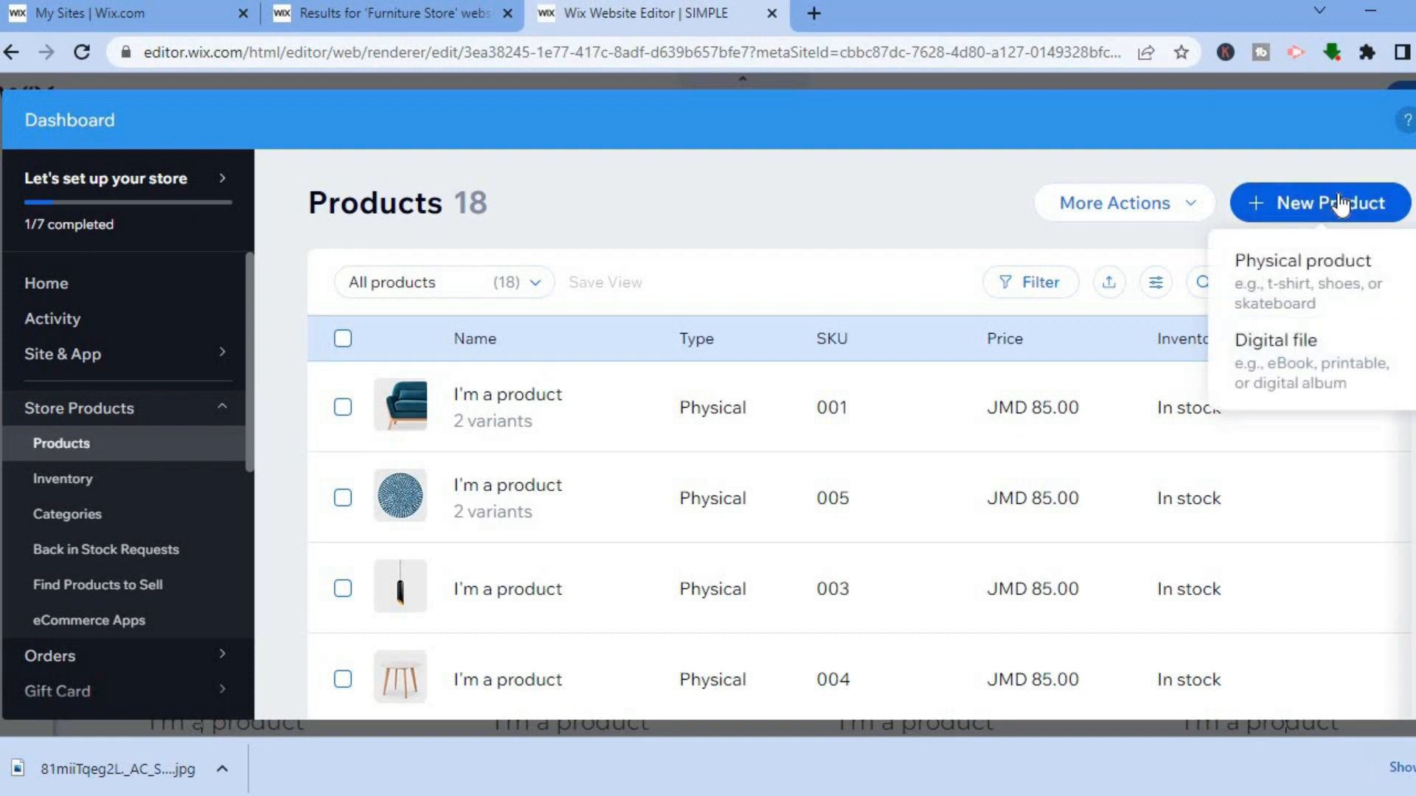
click(1292, 280)
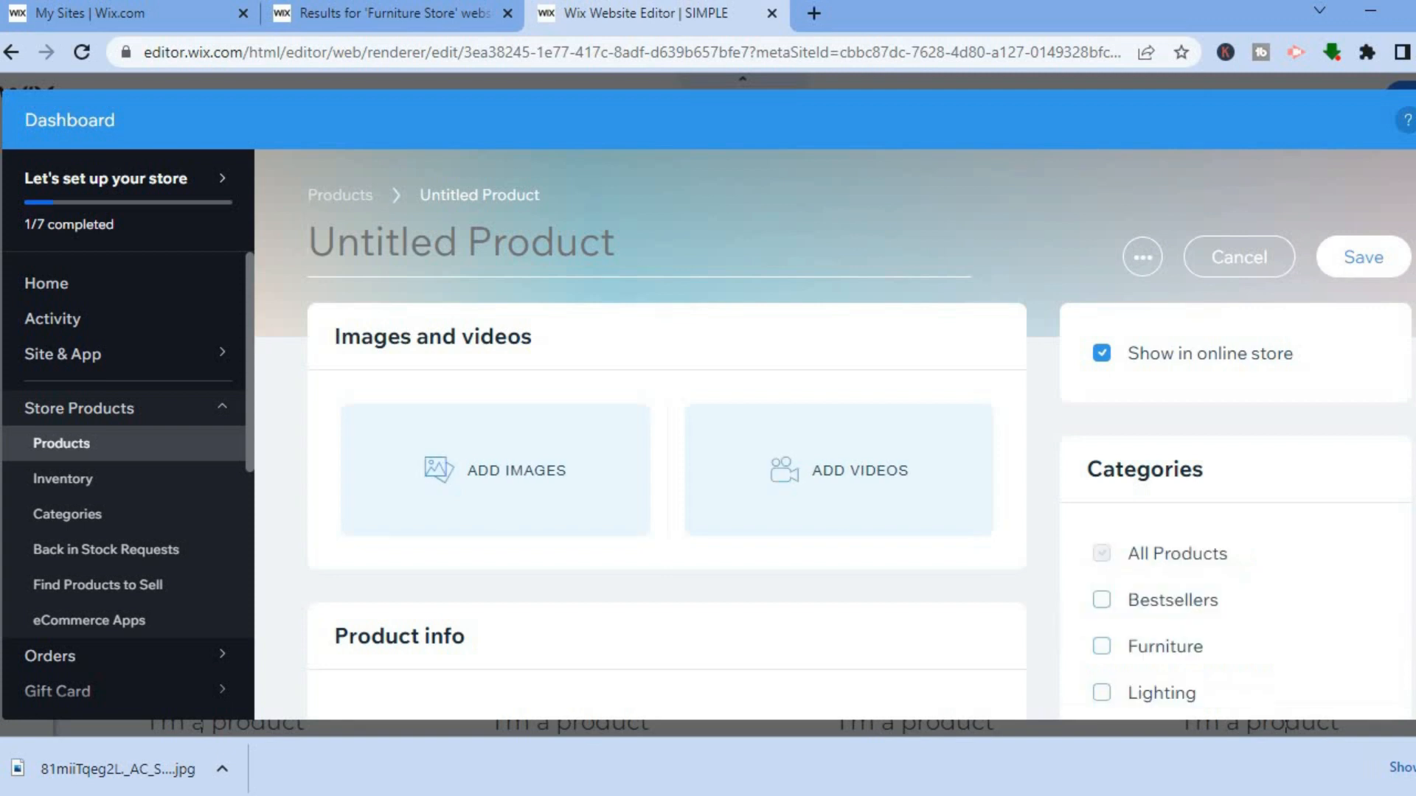
Step: Look over the new product form's sections, from images, description and pricing to custom text, options, inventory, pre-order and subscriptions
scroll(932, 357, down, 2)
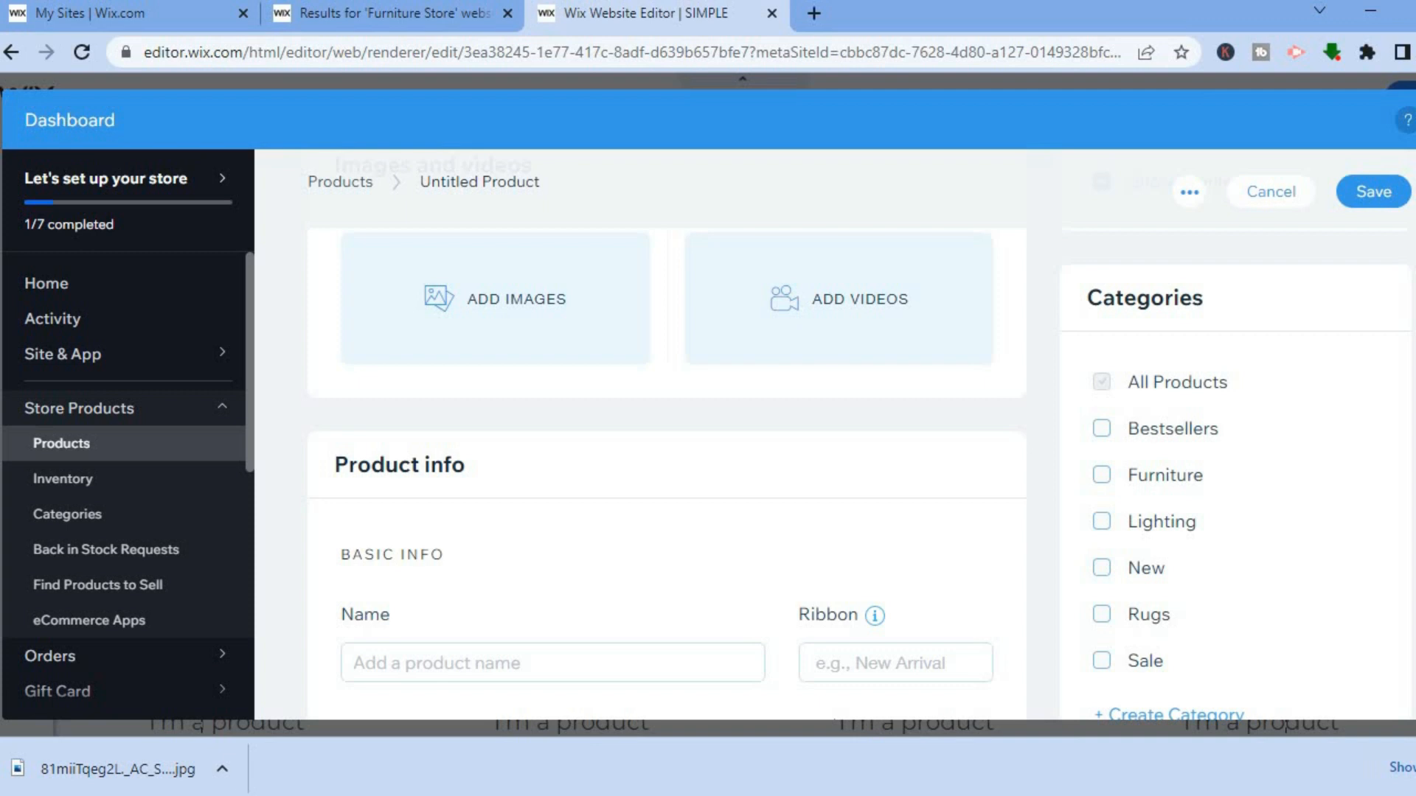
scroll(667, 472, down, 6)
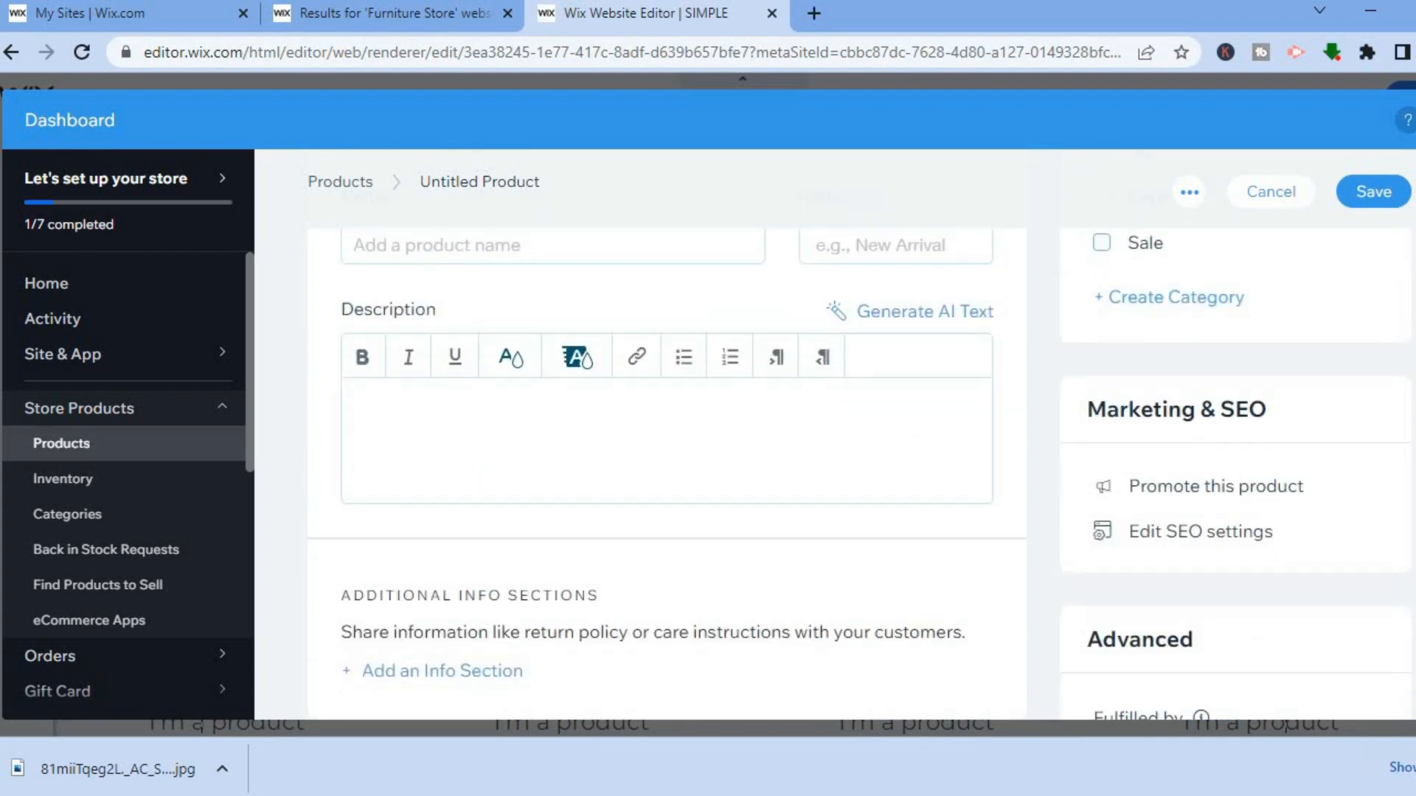
scroll(667, 472, up, 1)
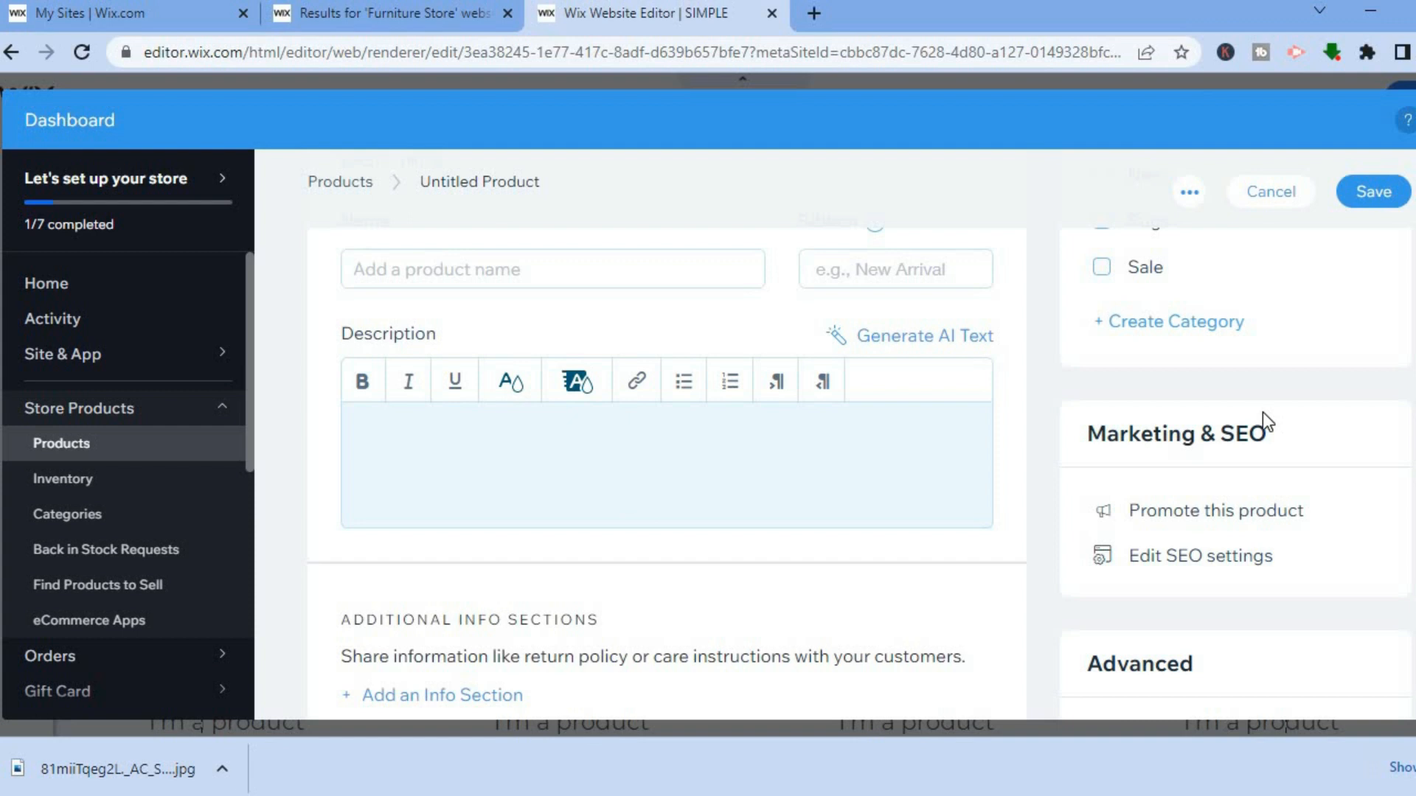
scroll(712, 382, down, 8)
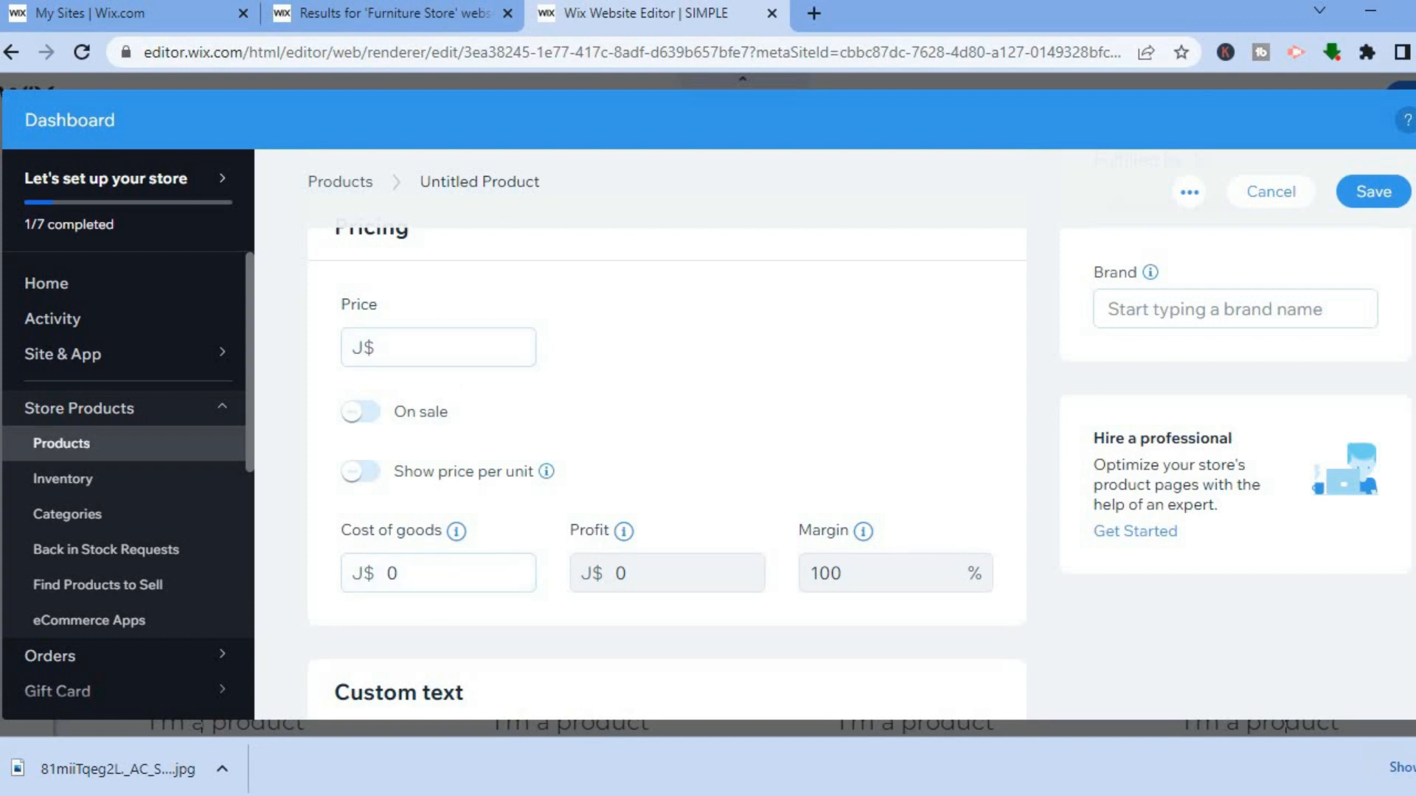
scroll(666, 472, down, 6)
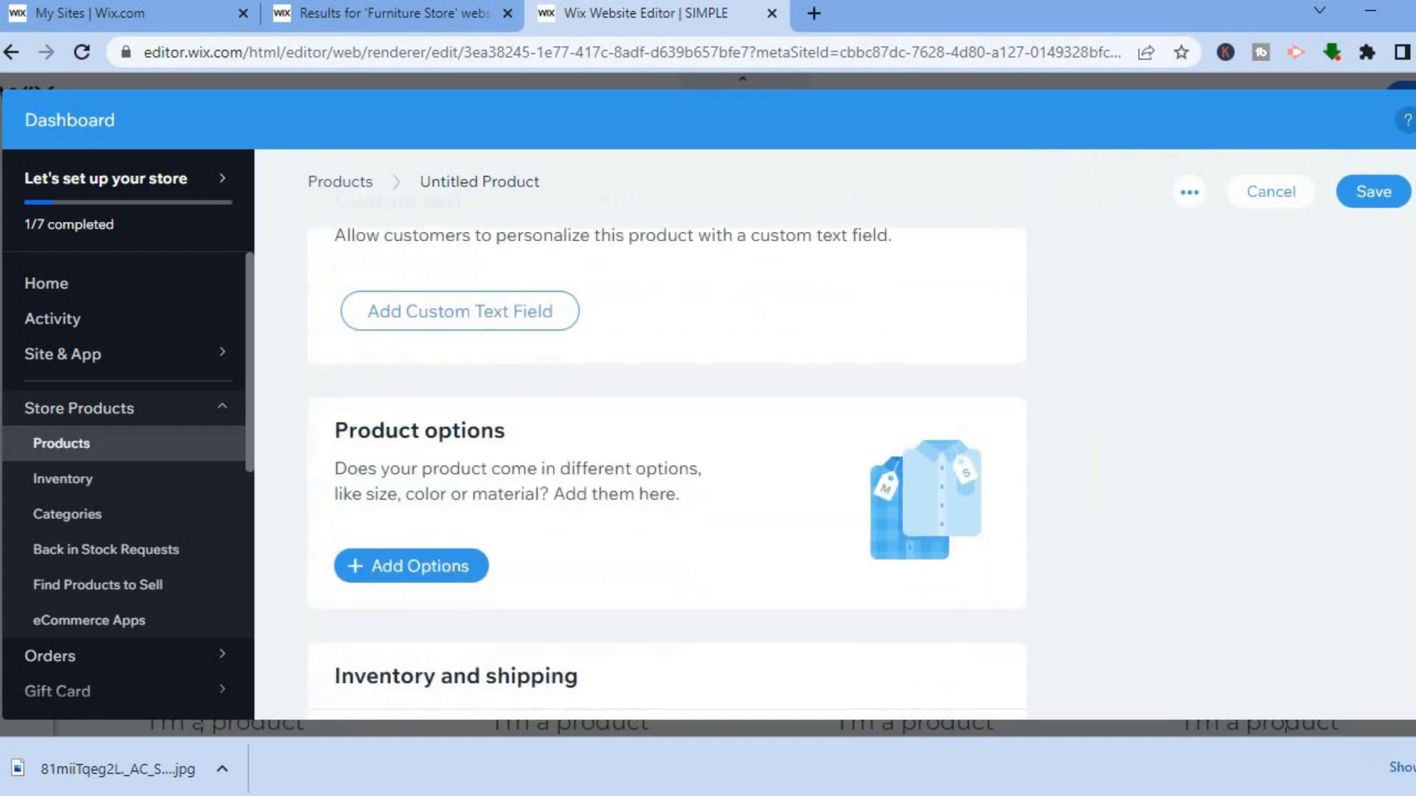
scroll(667, 472, up, 1)
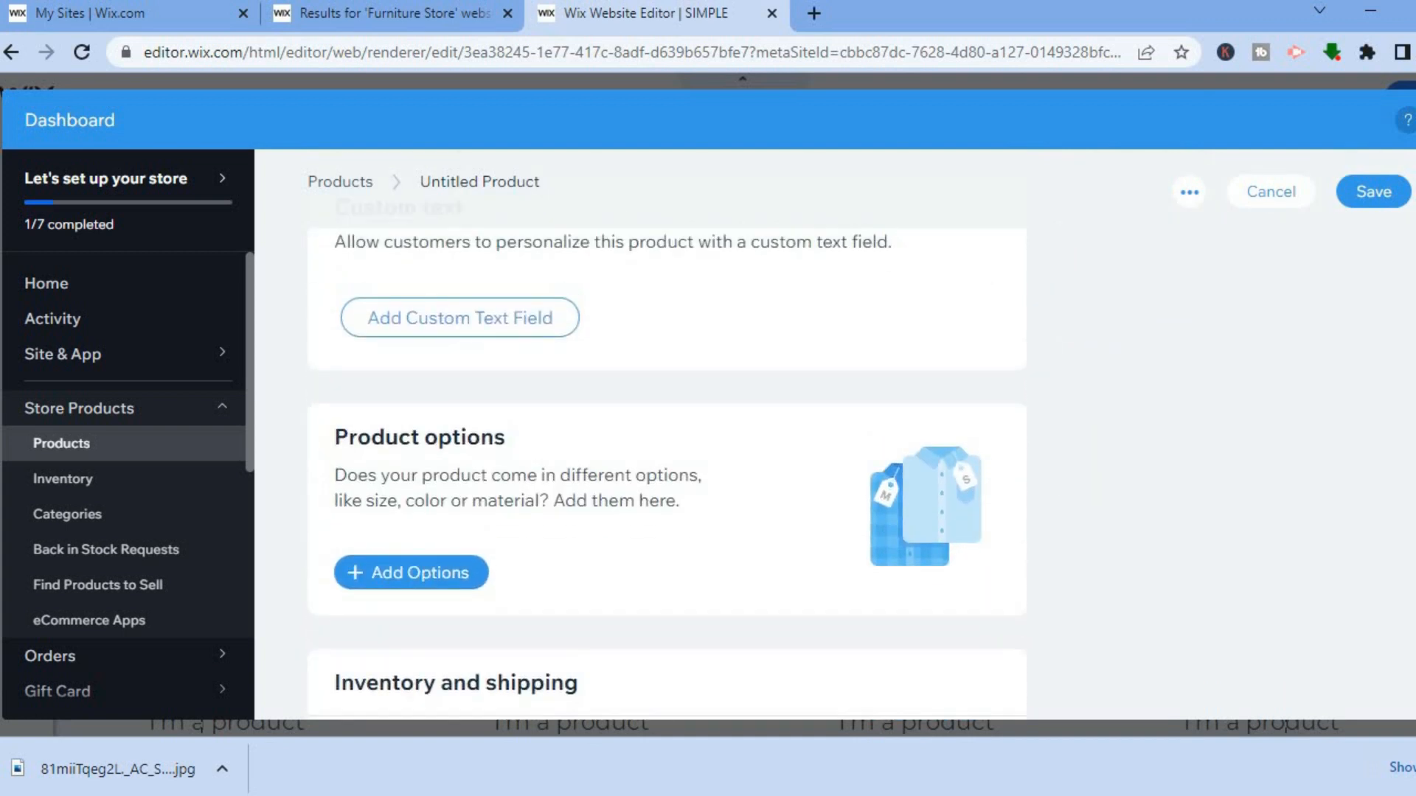
scroll(912, 427, up, 2)
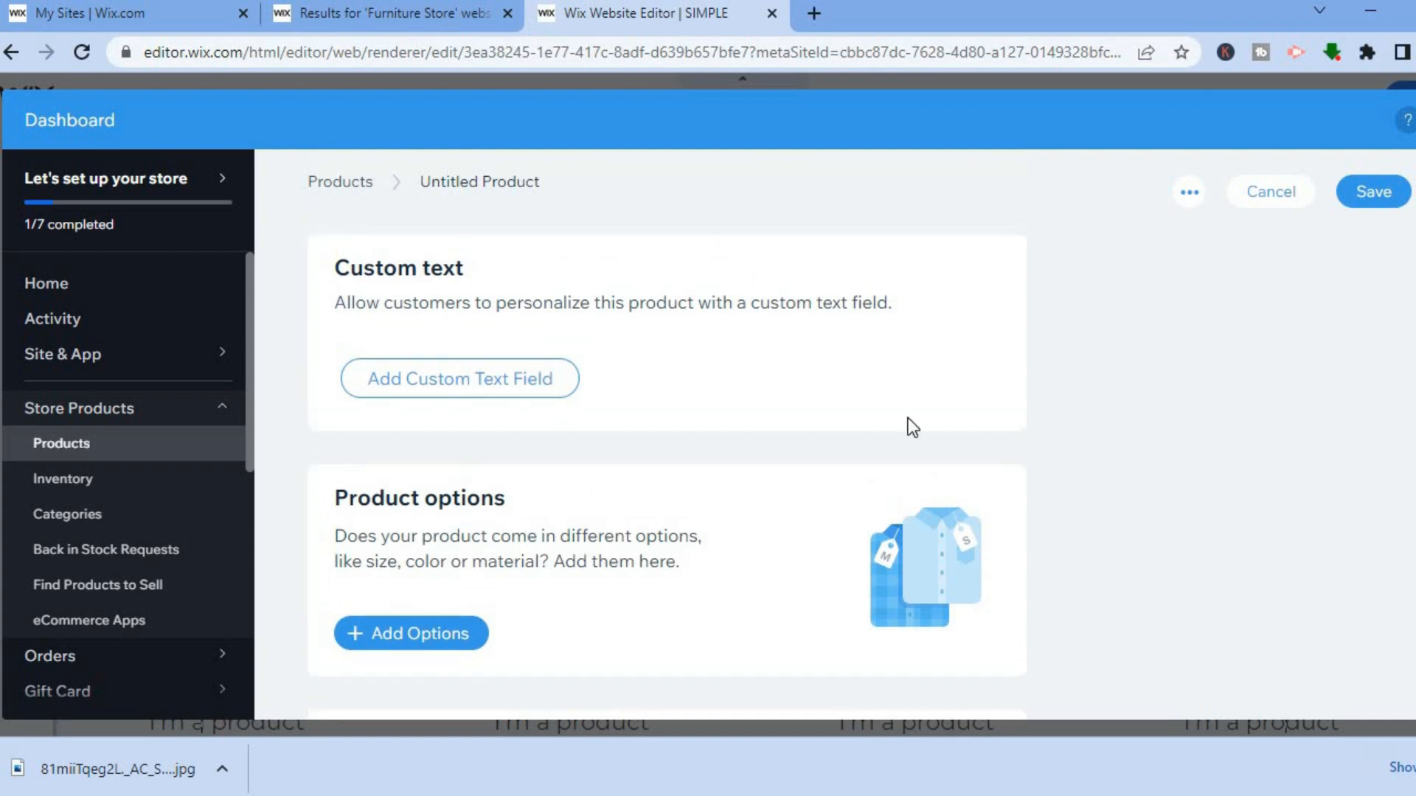
click(494, 385)
scroll(667, 472, down, 3)
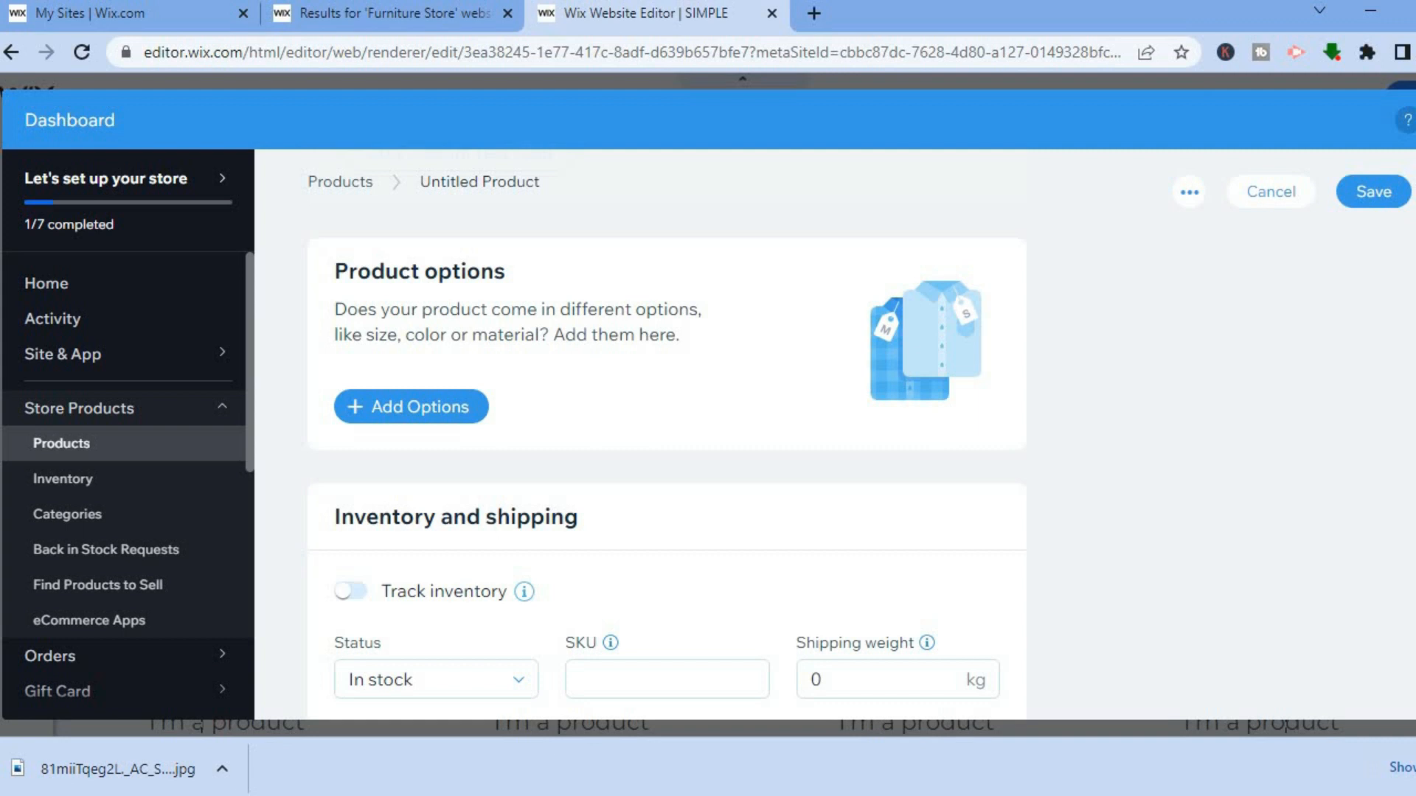
scroll(667, 472, down, 2)
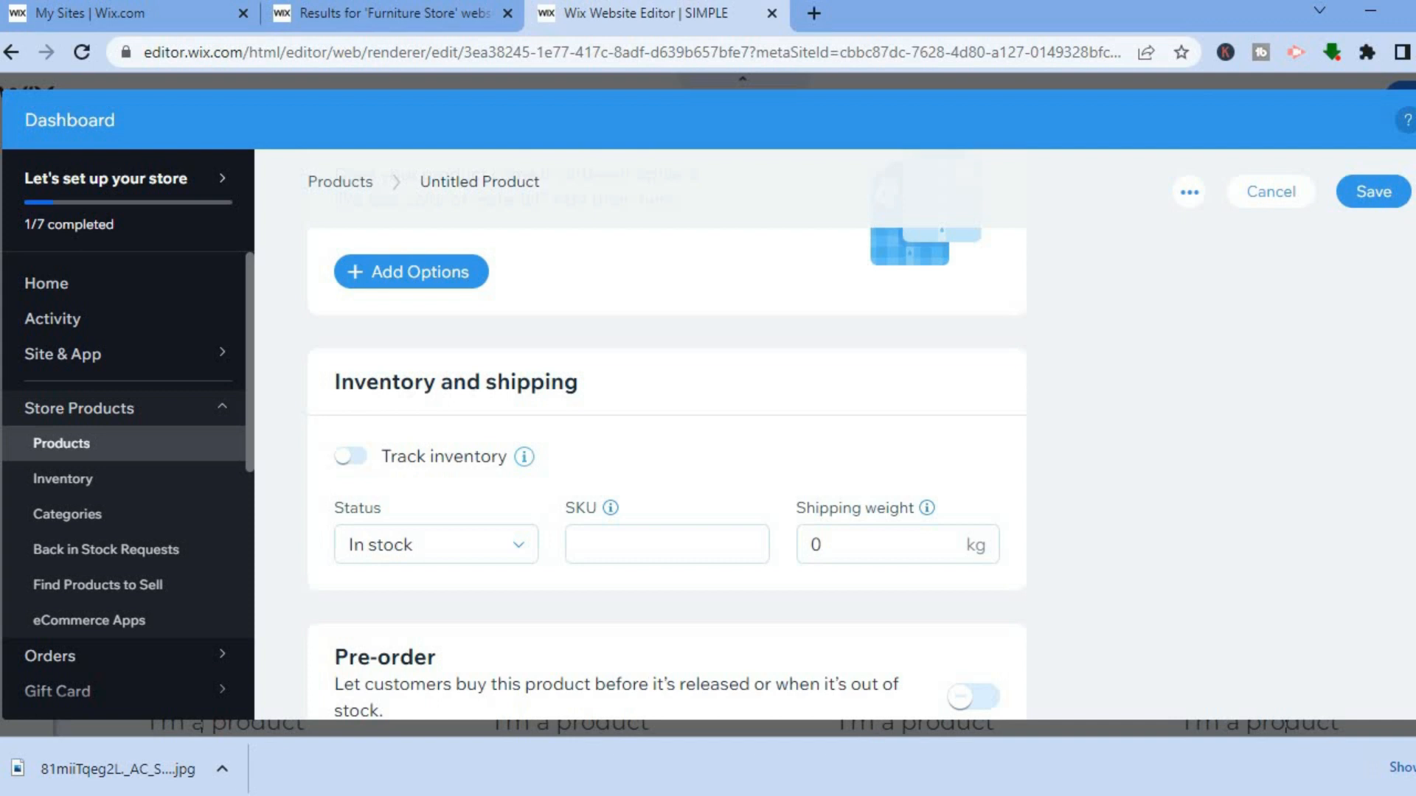
scroll(666, 472, up, 3)
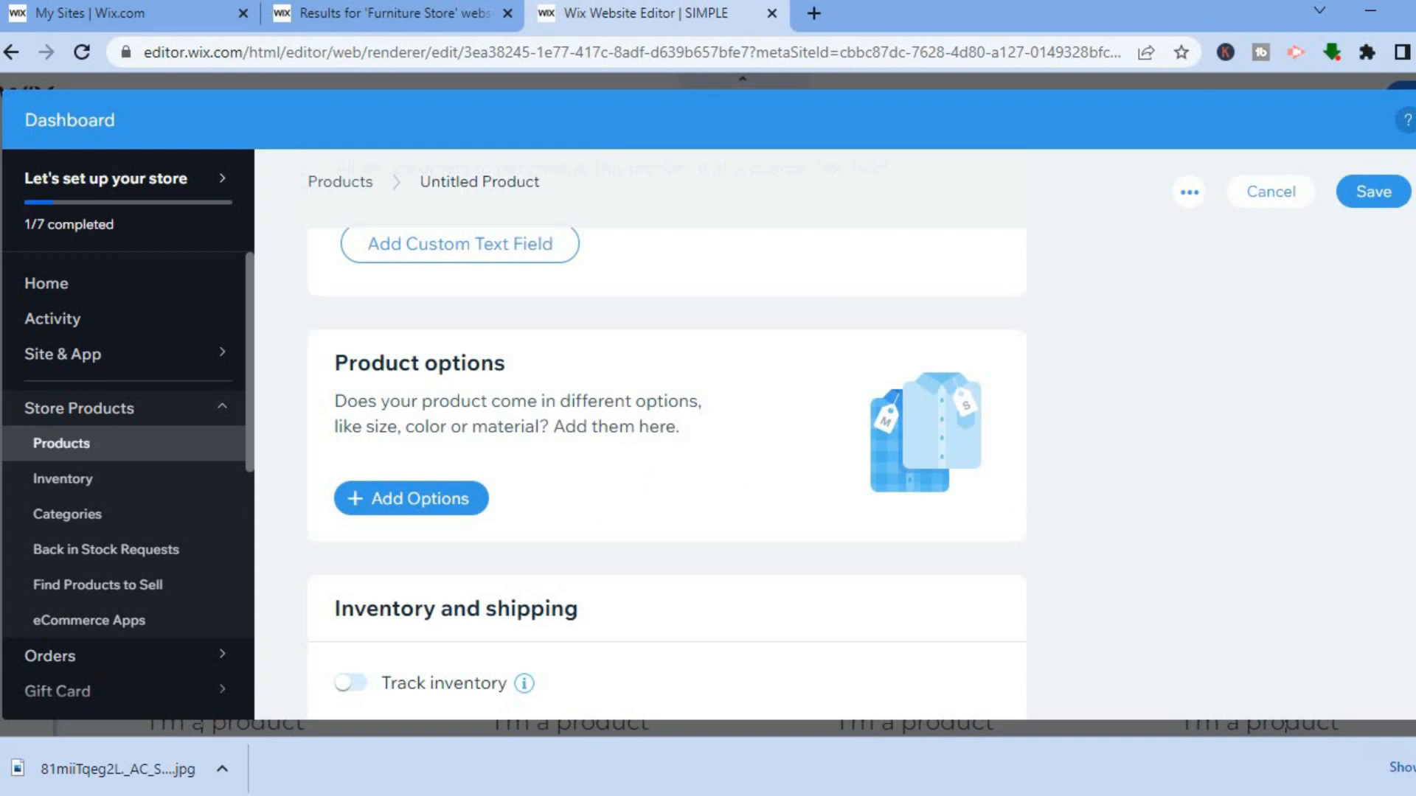
scroll(667, 472, down, 7)
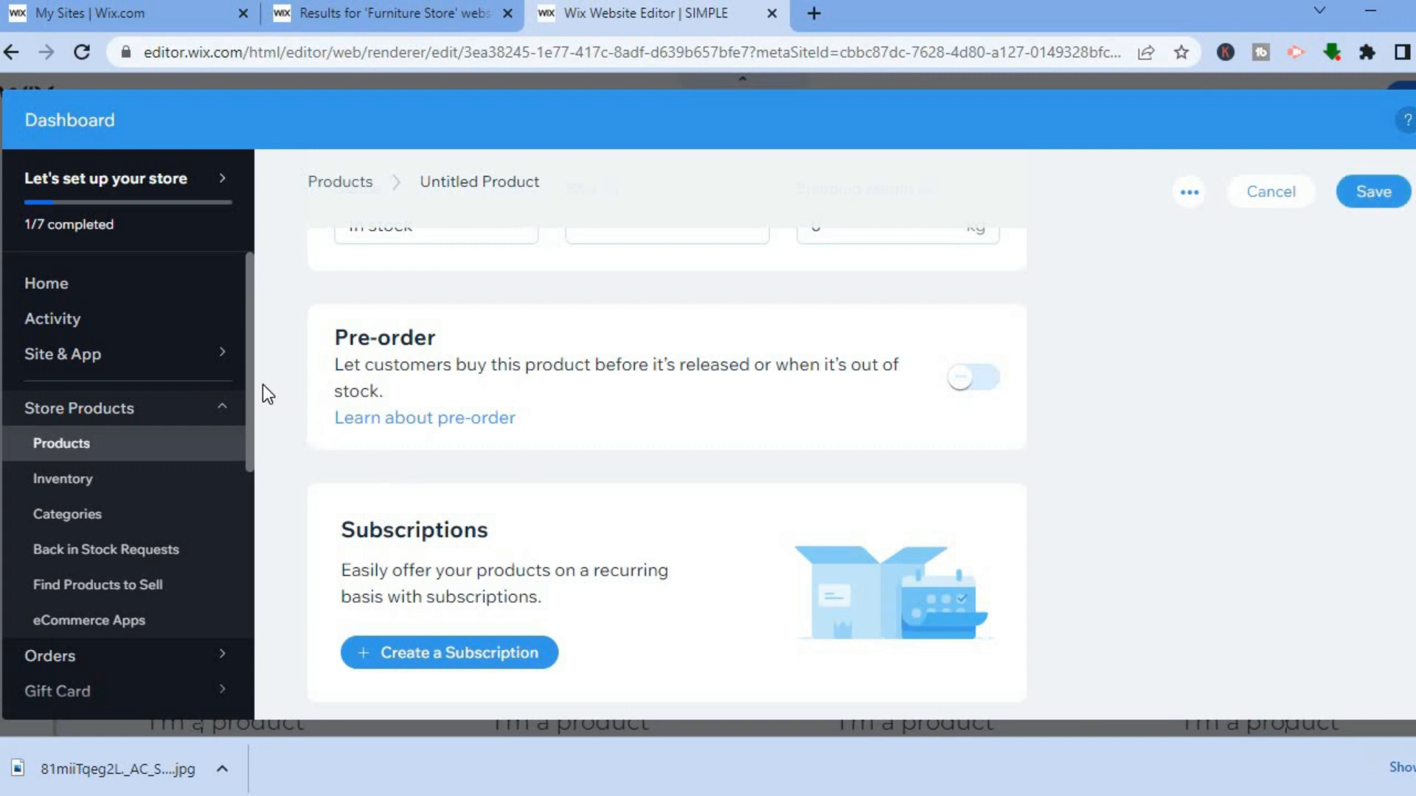
Step: Open payment method management from the store's payments page and dismiss the business location prompt
drag(249, 379, 240, 509)
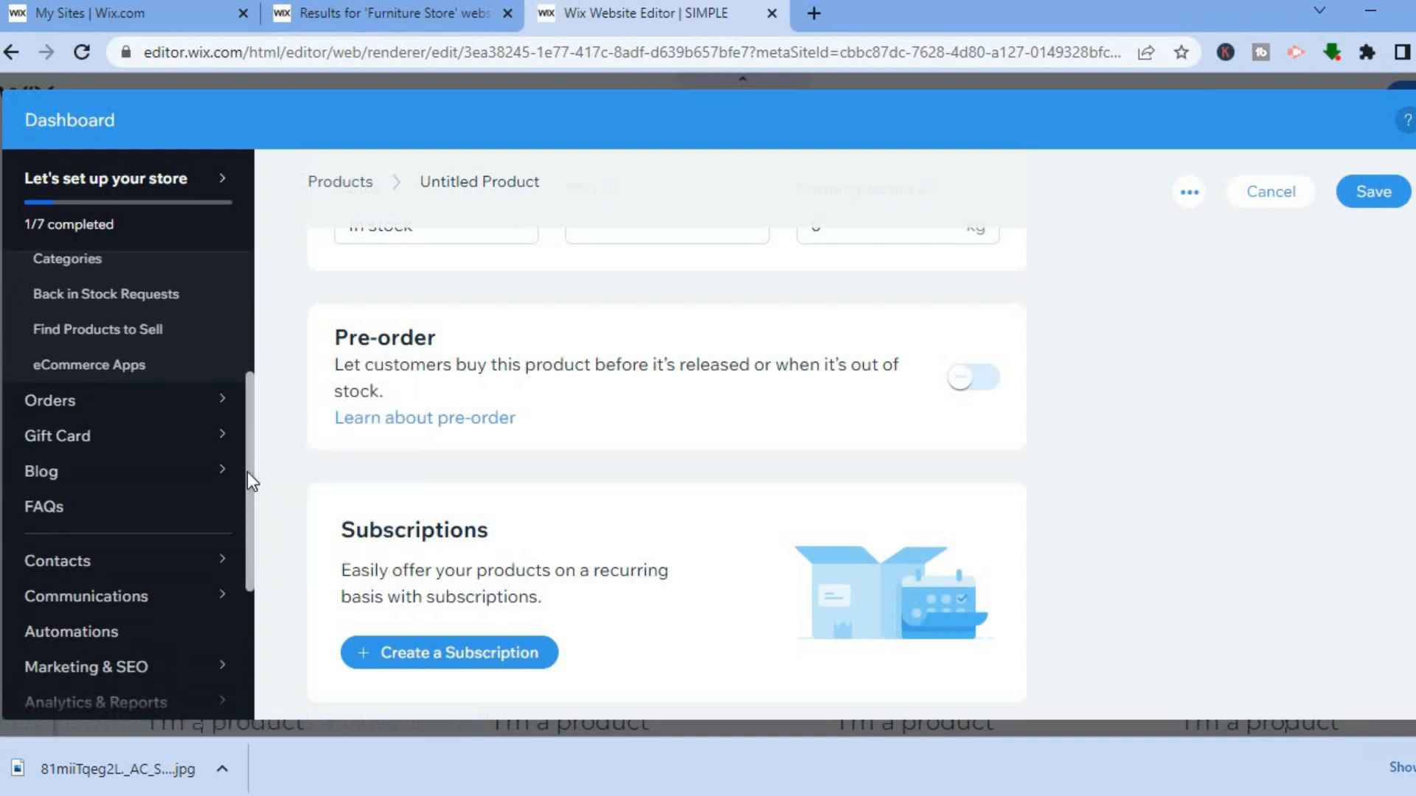
drag(250, 524, 249, 603)
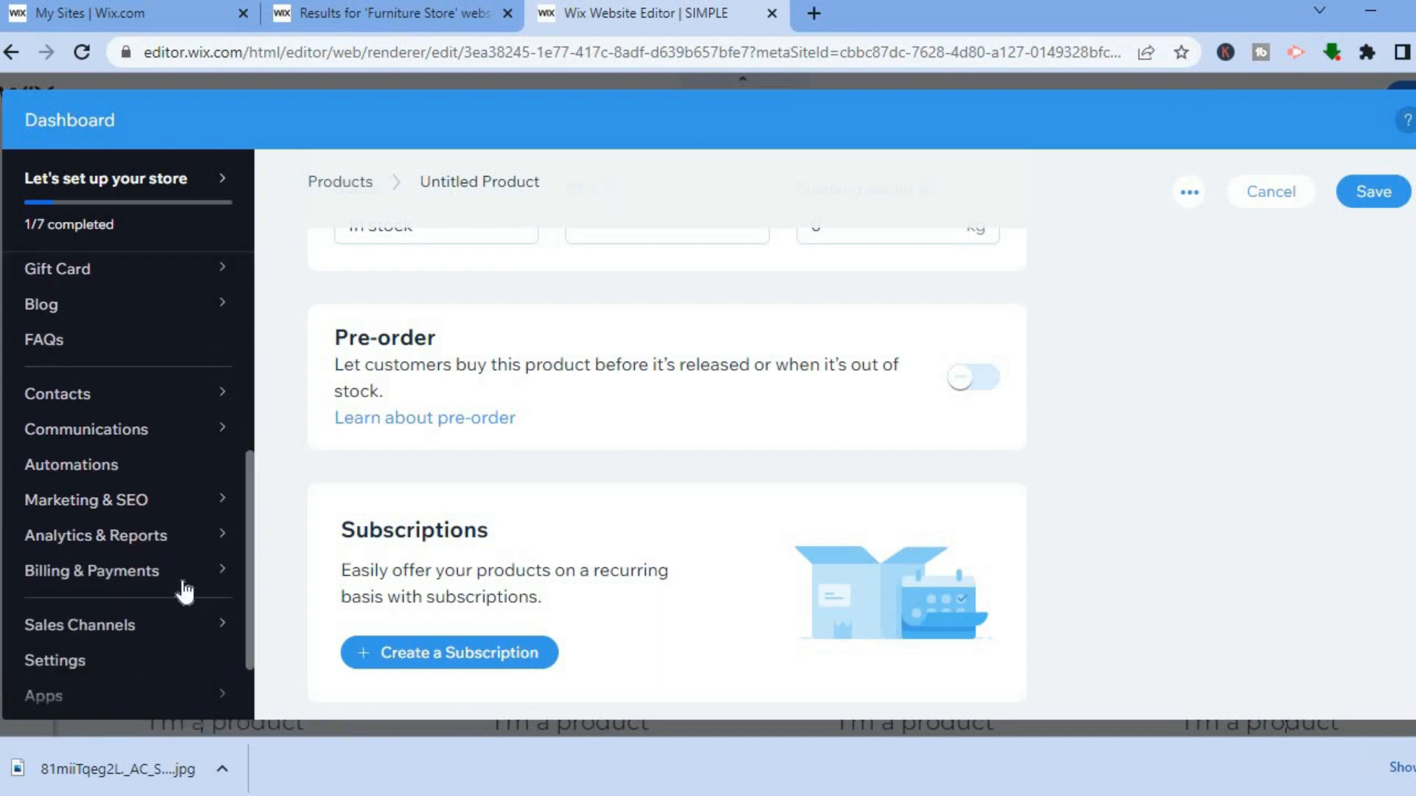
mouse_move(180, 589)
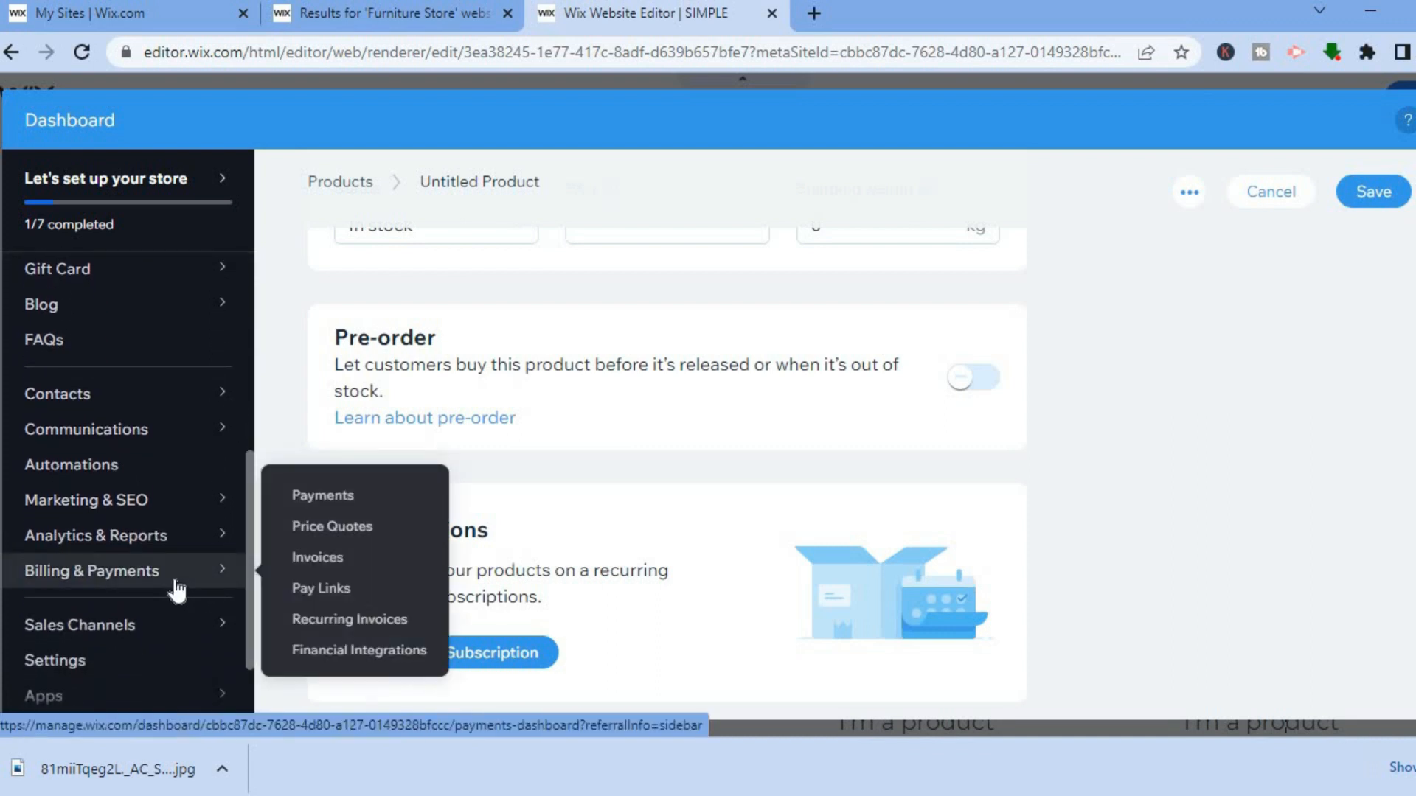
click(302, 502)
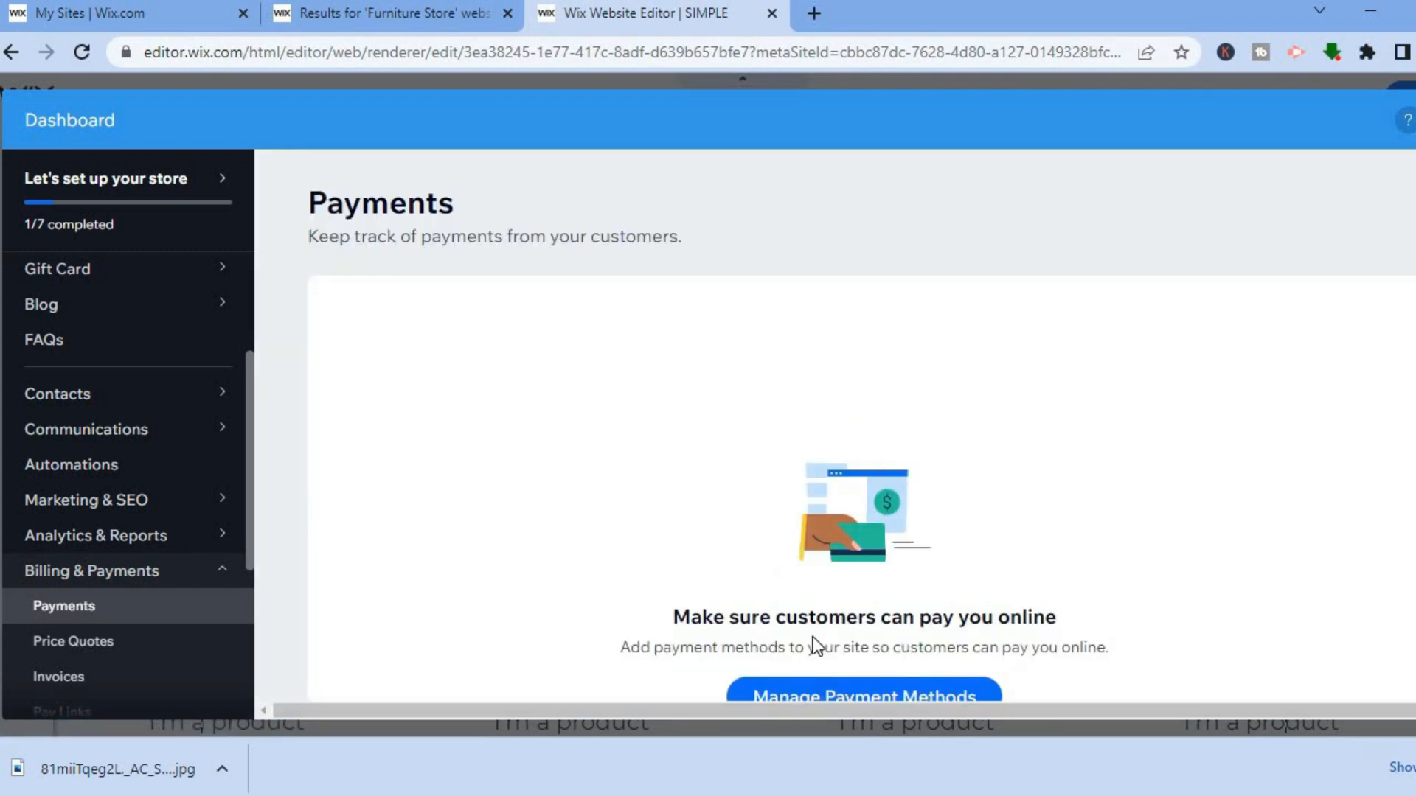
click(808, 697)
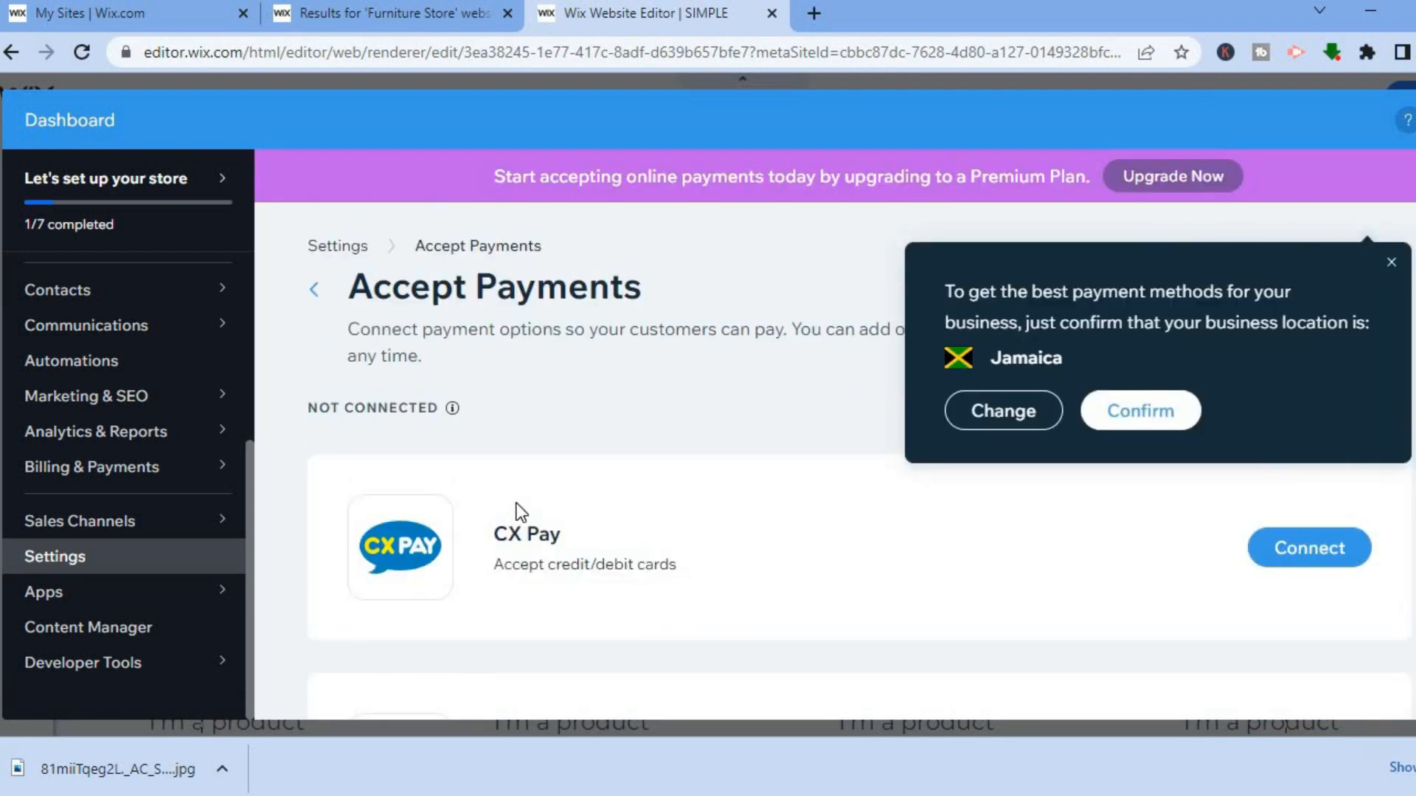
click(1391, 263)
Step: Look over the payment providers that can be connected, including the additional payment options
scroll(860, 467, down, 5)
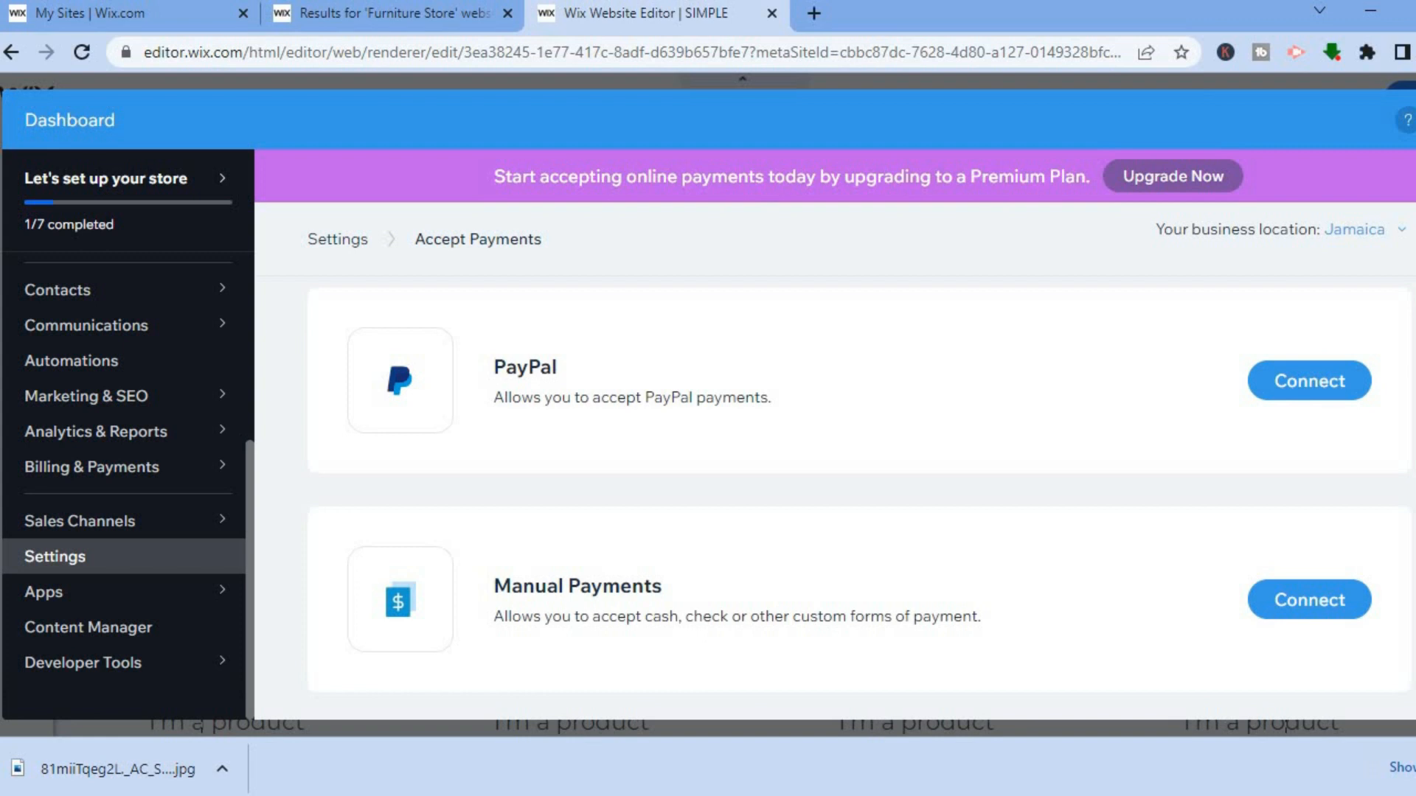
scroll(860, 484, down, 2)
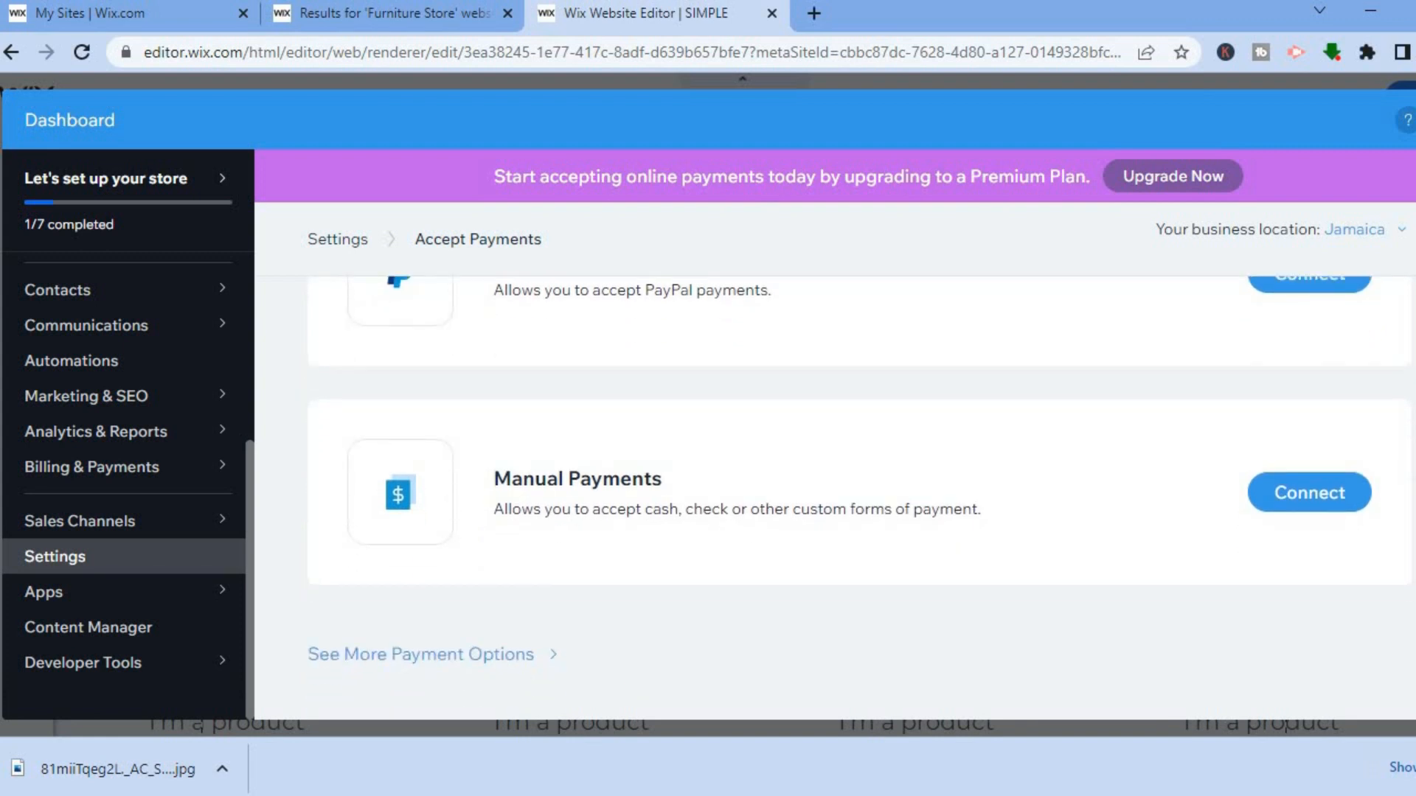
click(464, 659)
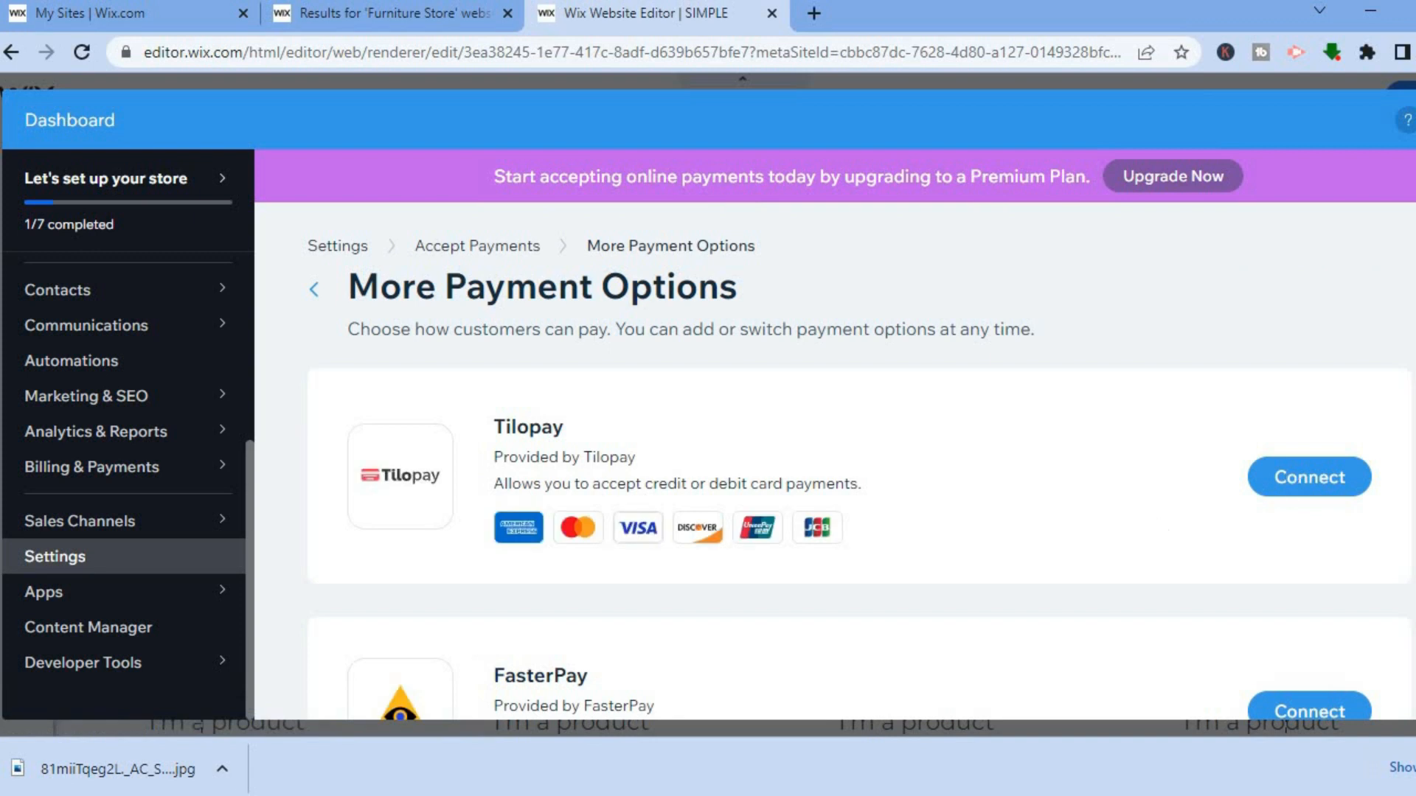
scroll(859, 468, down, 5)
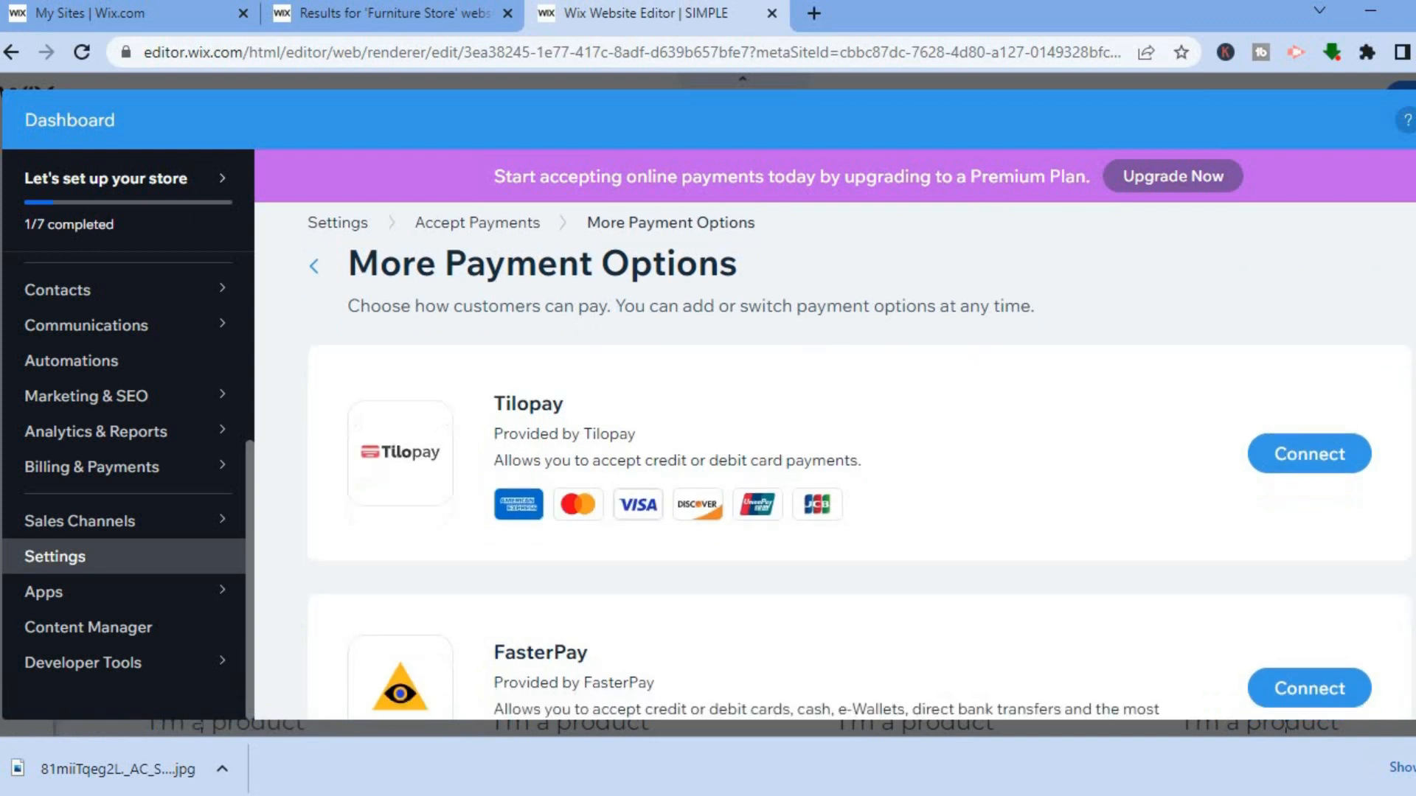
scroll(684, 445, up, 5)
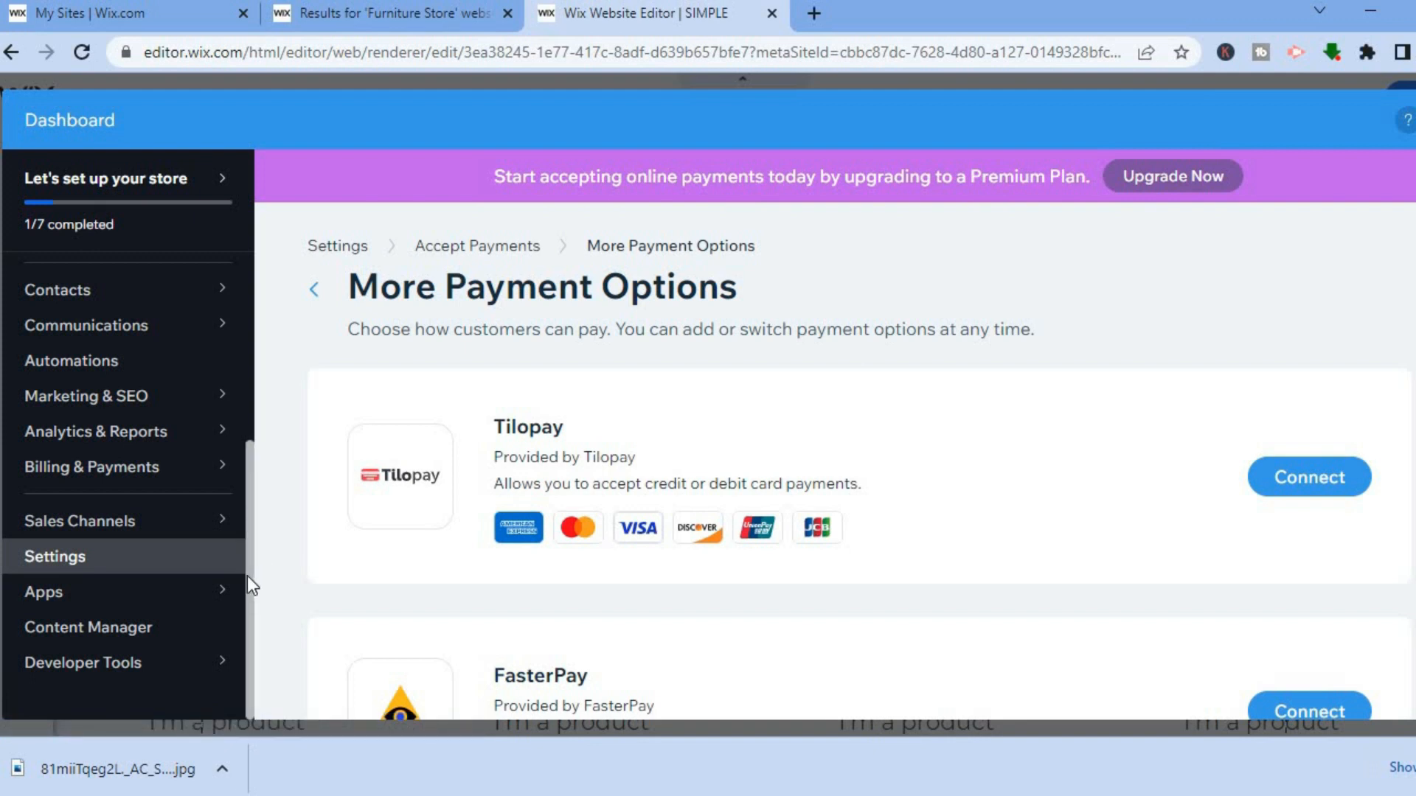
Step: Look over the Marketing & SEO tools offered in the dashboard
drag(247, 565, 251, 520)
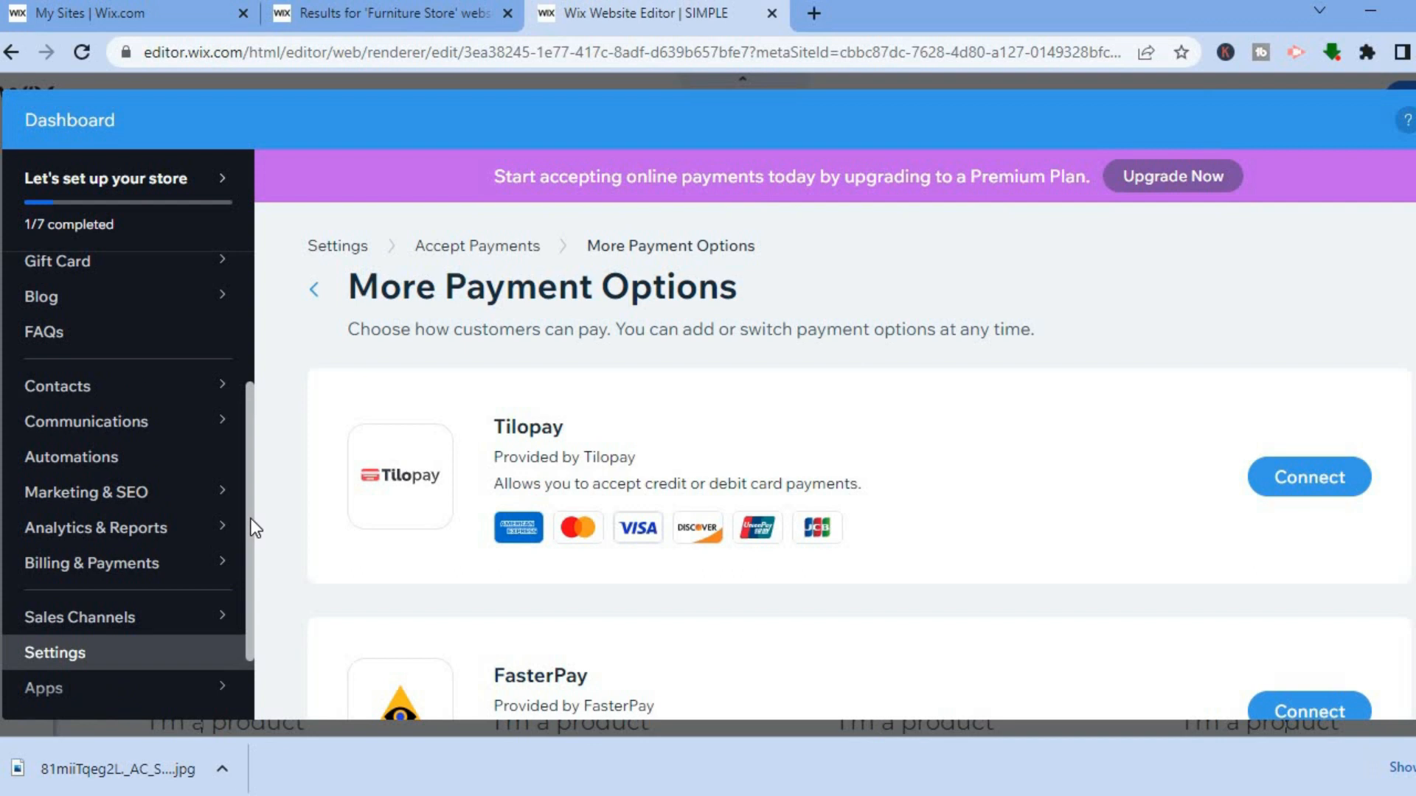
mouse_move(184, 514)
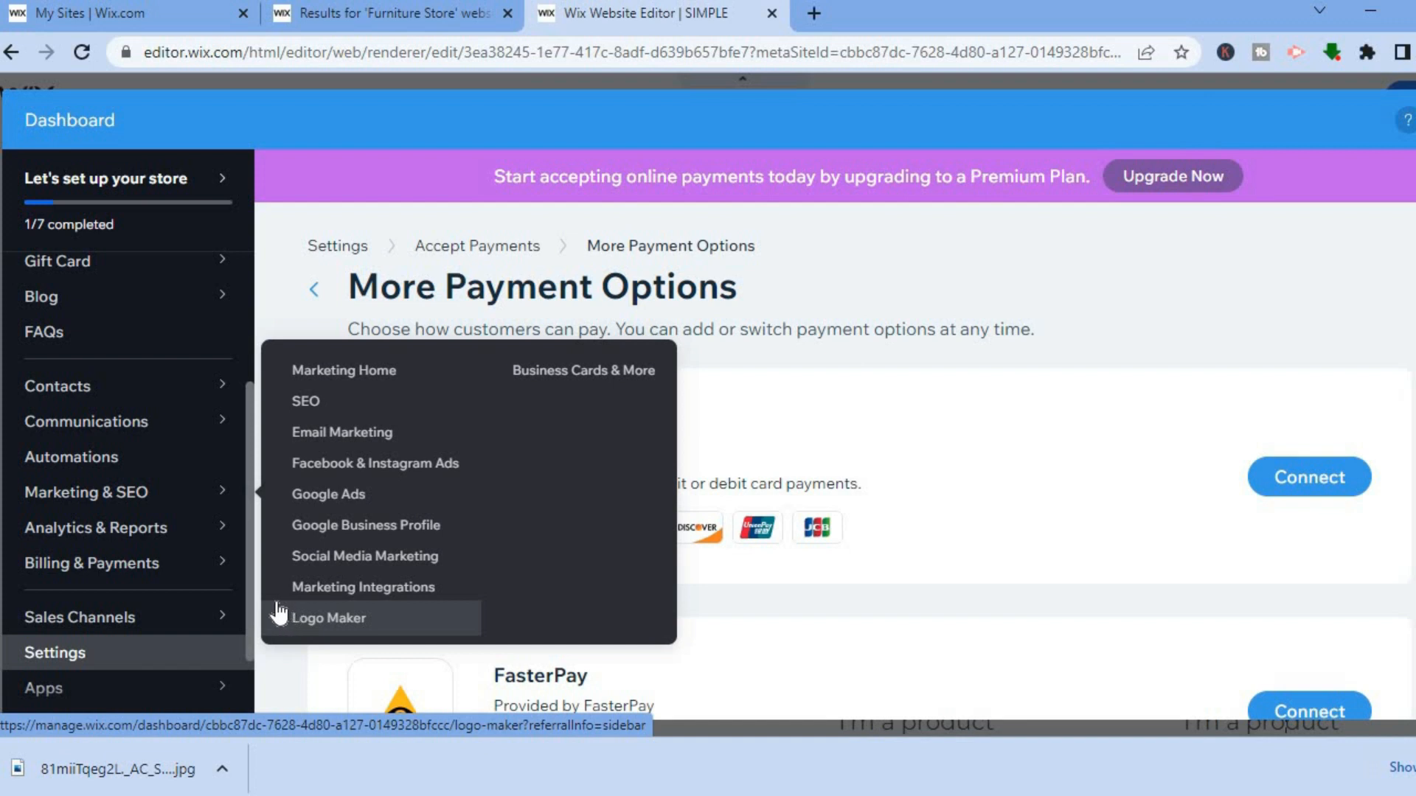
drag(249, 554, 254, 388)
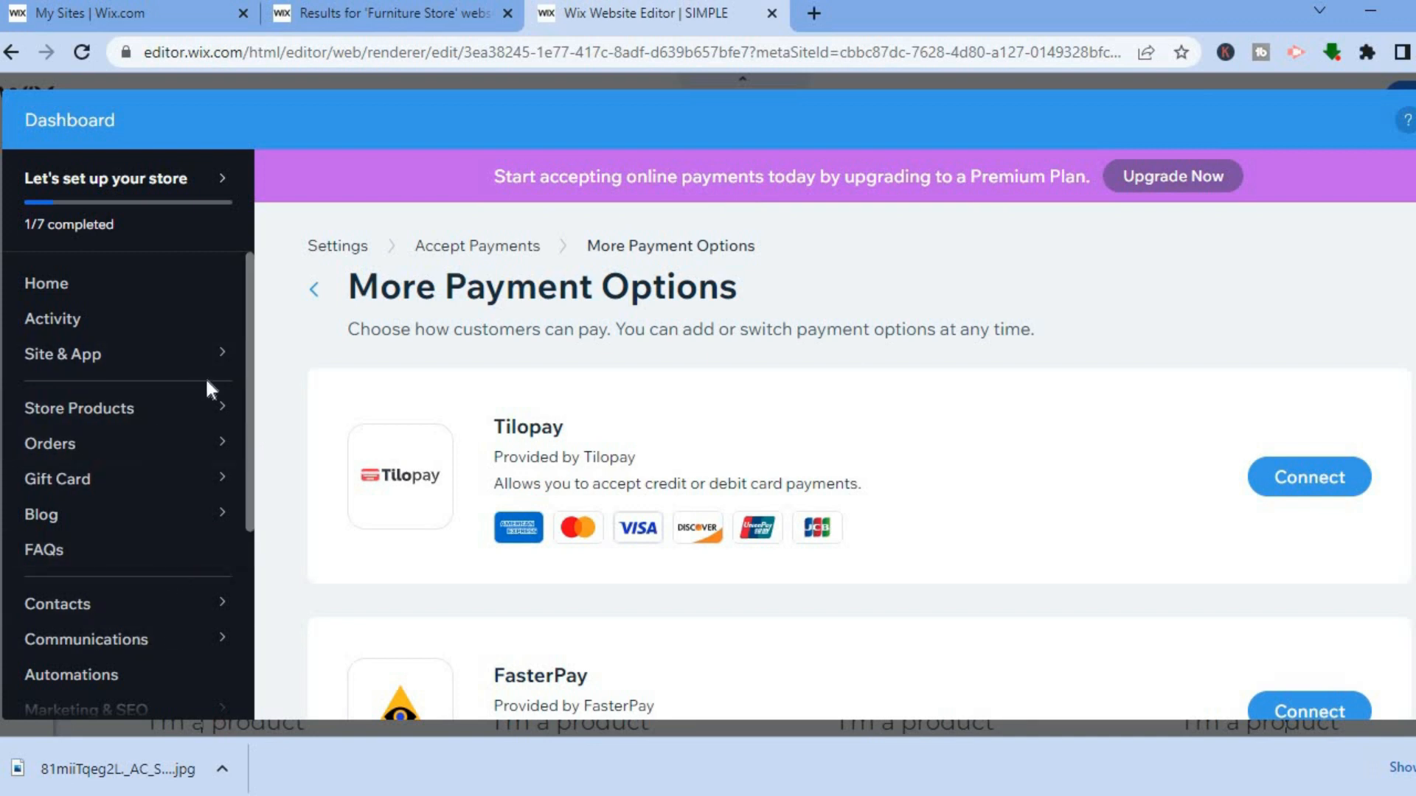
Step: Open the dashboard home and review the store setup checklist
click(116, 297)
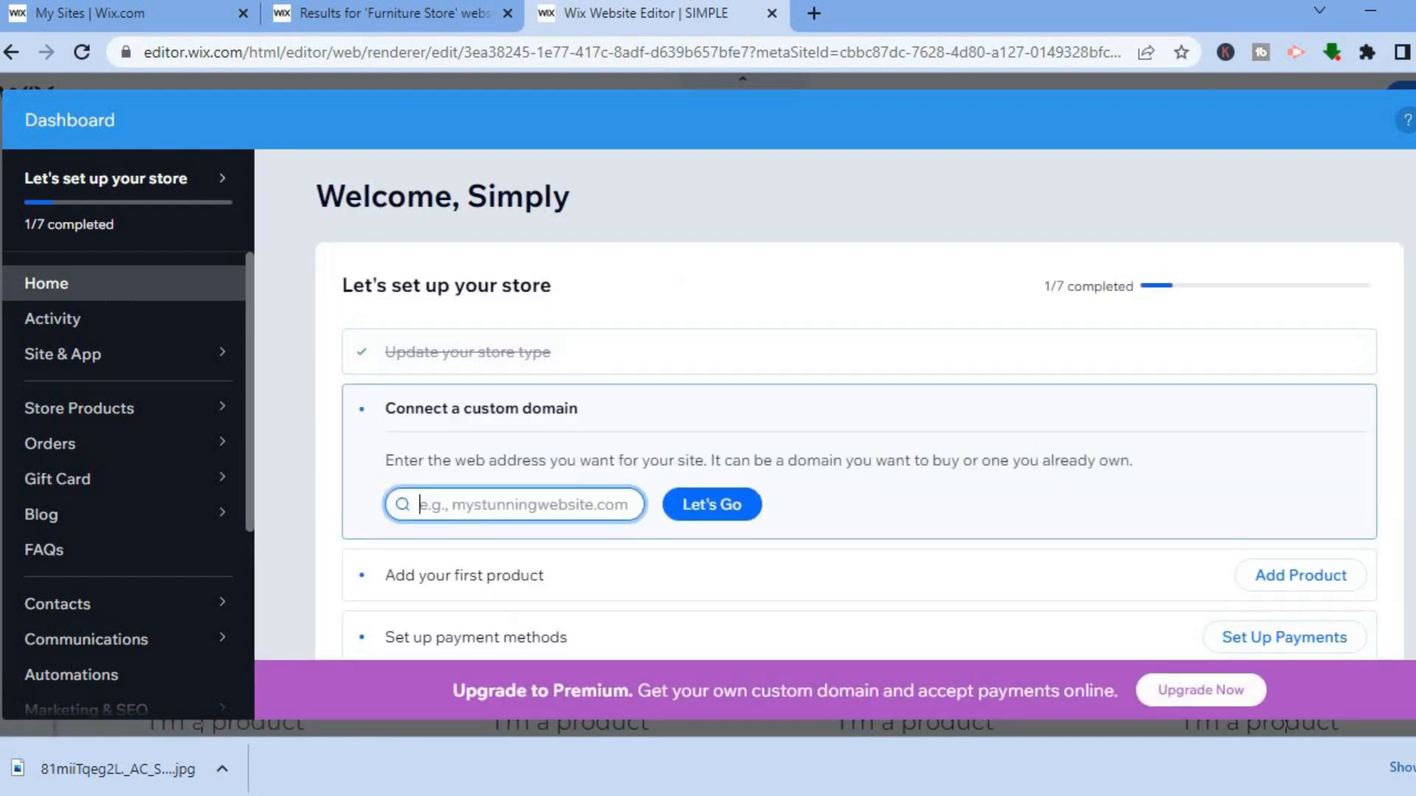
scroll(1040, 393, down, 3)
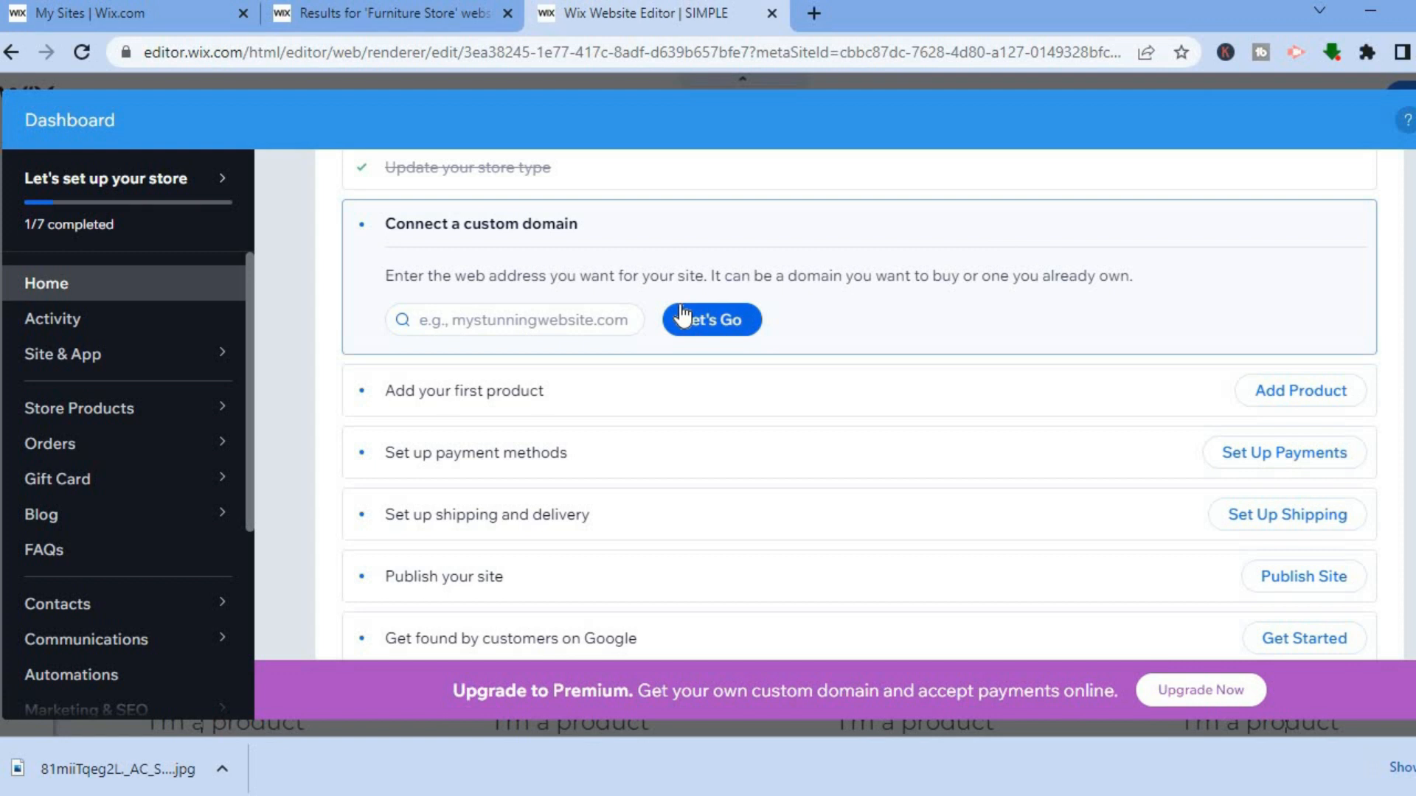
scroll(859, 406, up, 3)
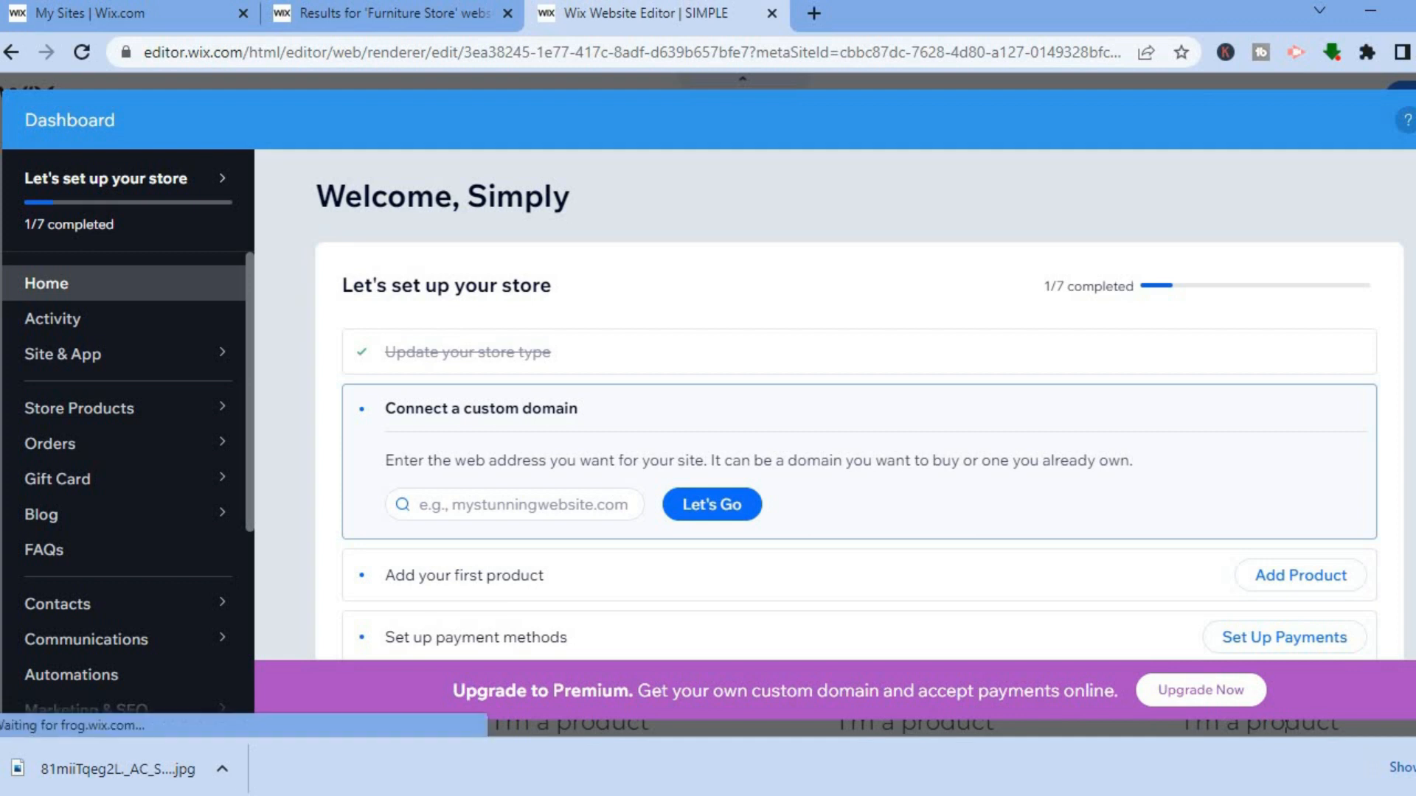
Step: Close the dashboard and look over the home page from the Bestsellers gallery to the Annual Holiday Sale strip
key(Escape)
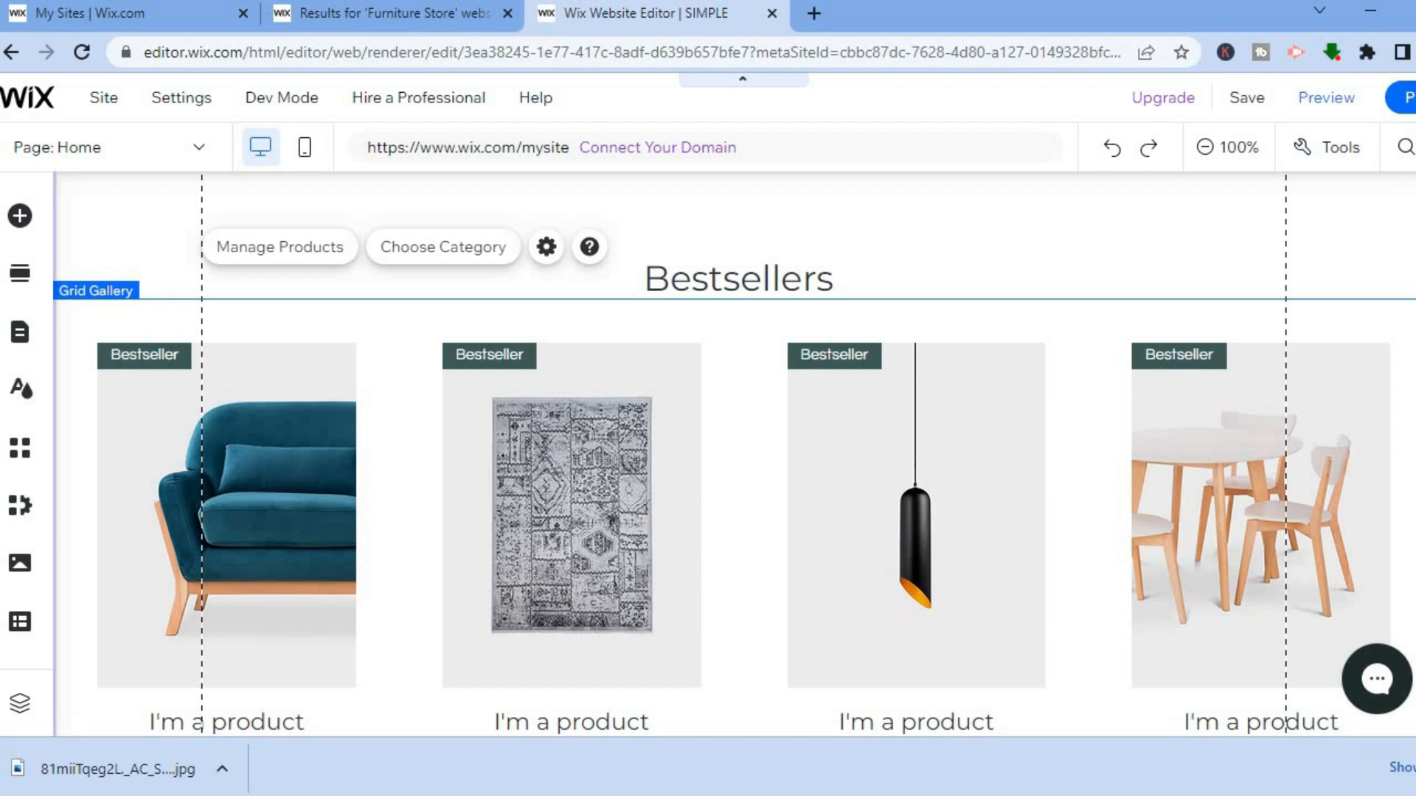
scroll(734, 454, down, 9)
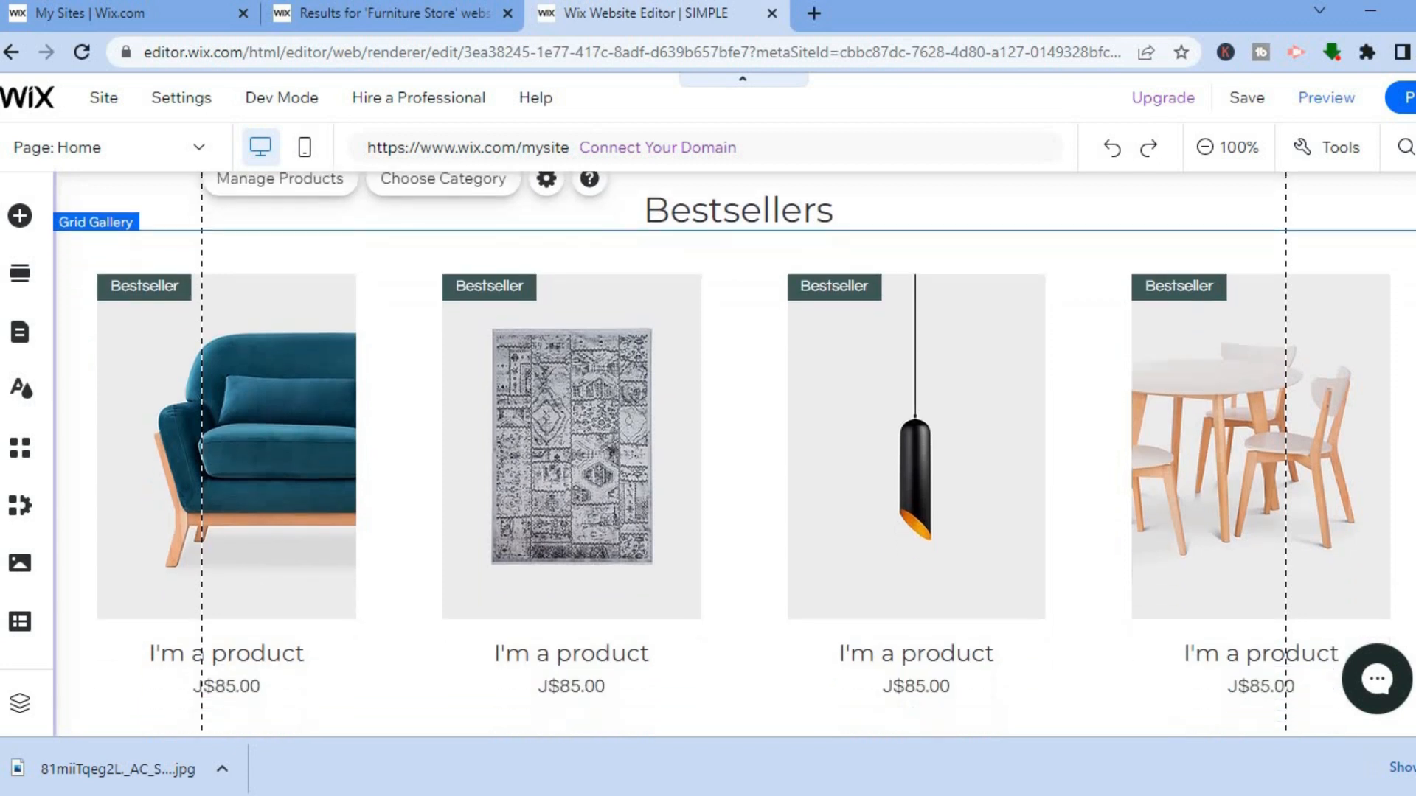
scroll(735, 454, up, 8)
scroll(735, 454, up, 10)
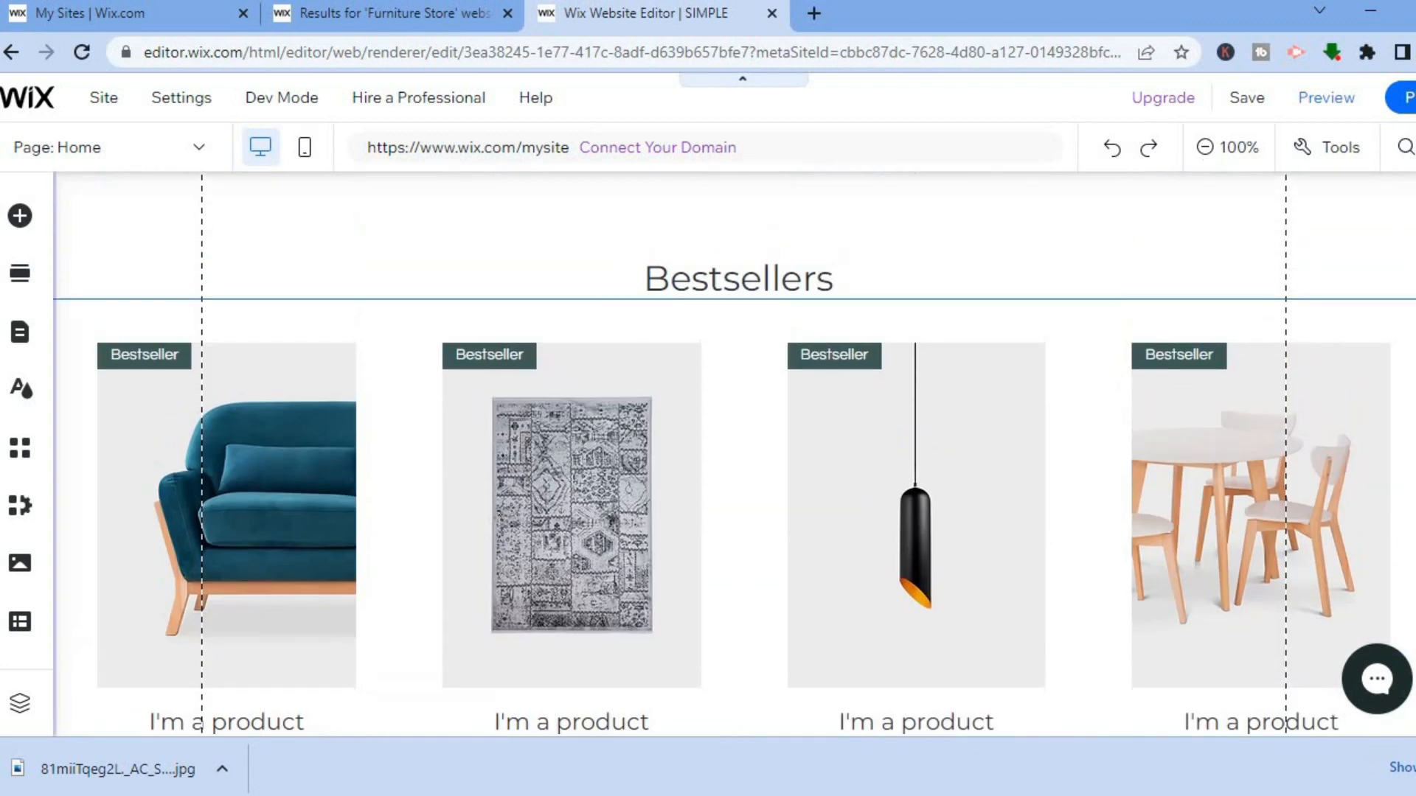
scroll(735, 454, down, 3)
scroll(735, 454, up, 1)
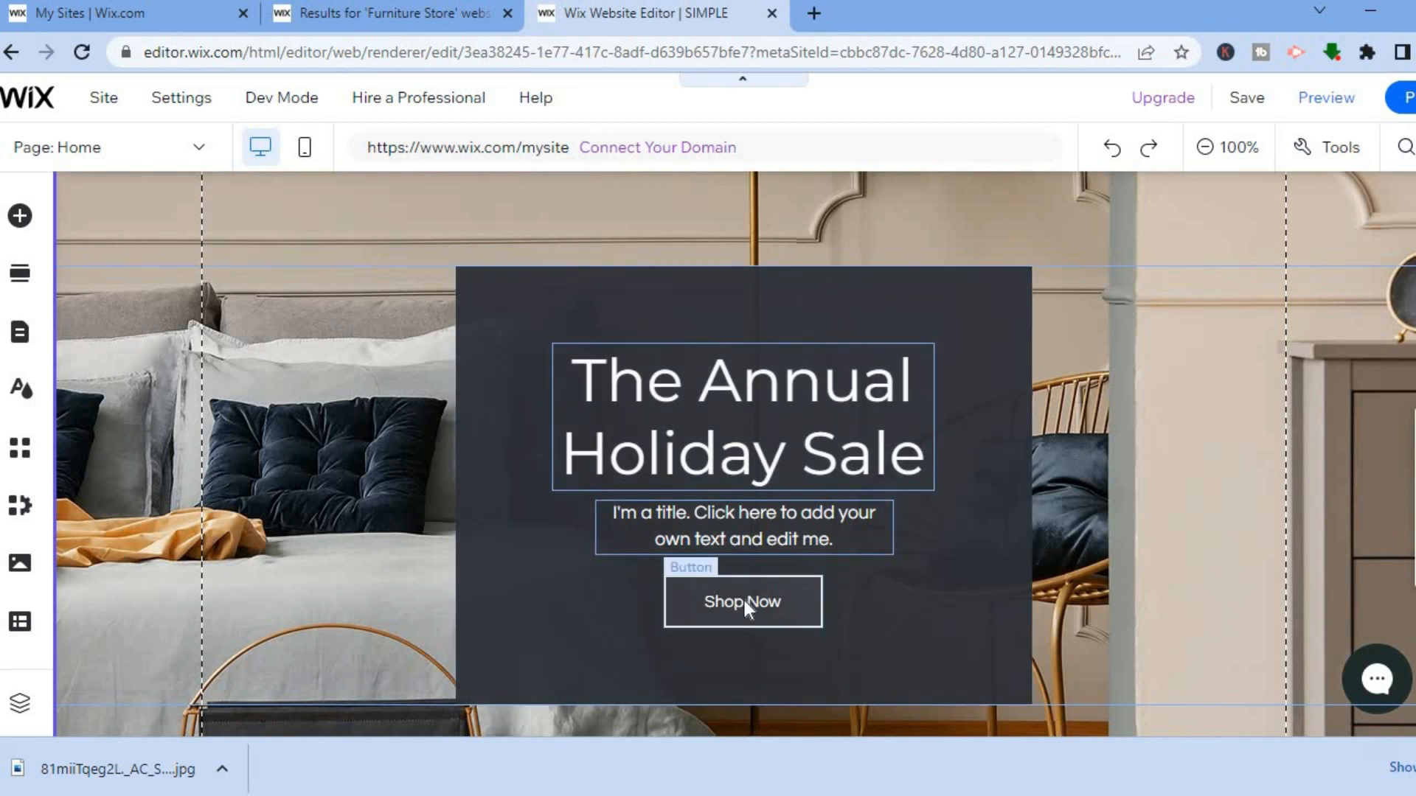
Step: Look over the design presets offered for the Shop Now button in the Annual Holiday Sale strip, then close them
click(803, 611)
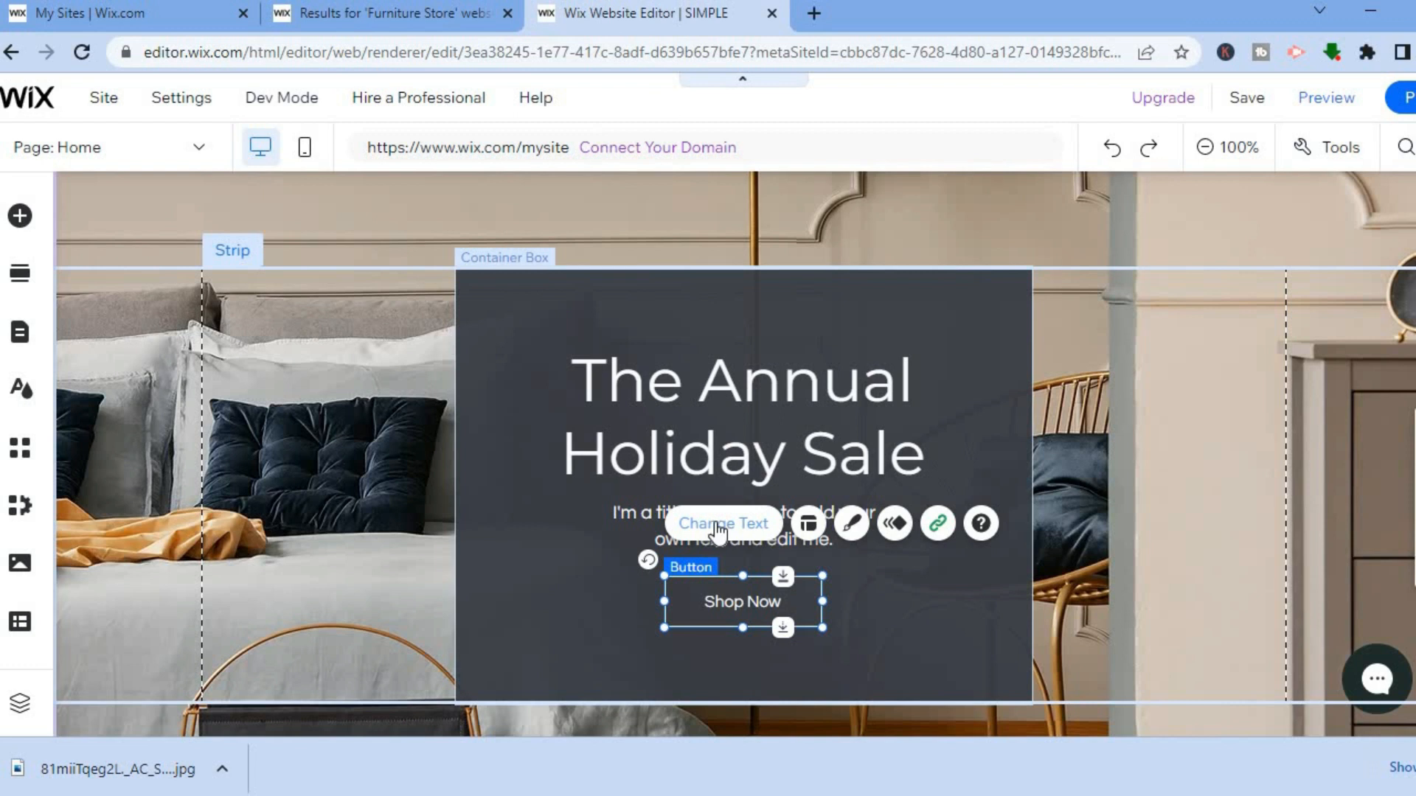
click(852, 525)
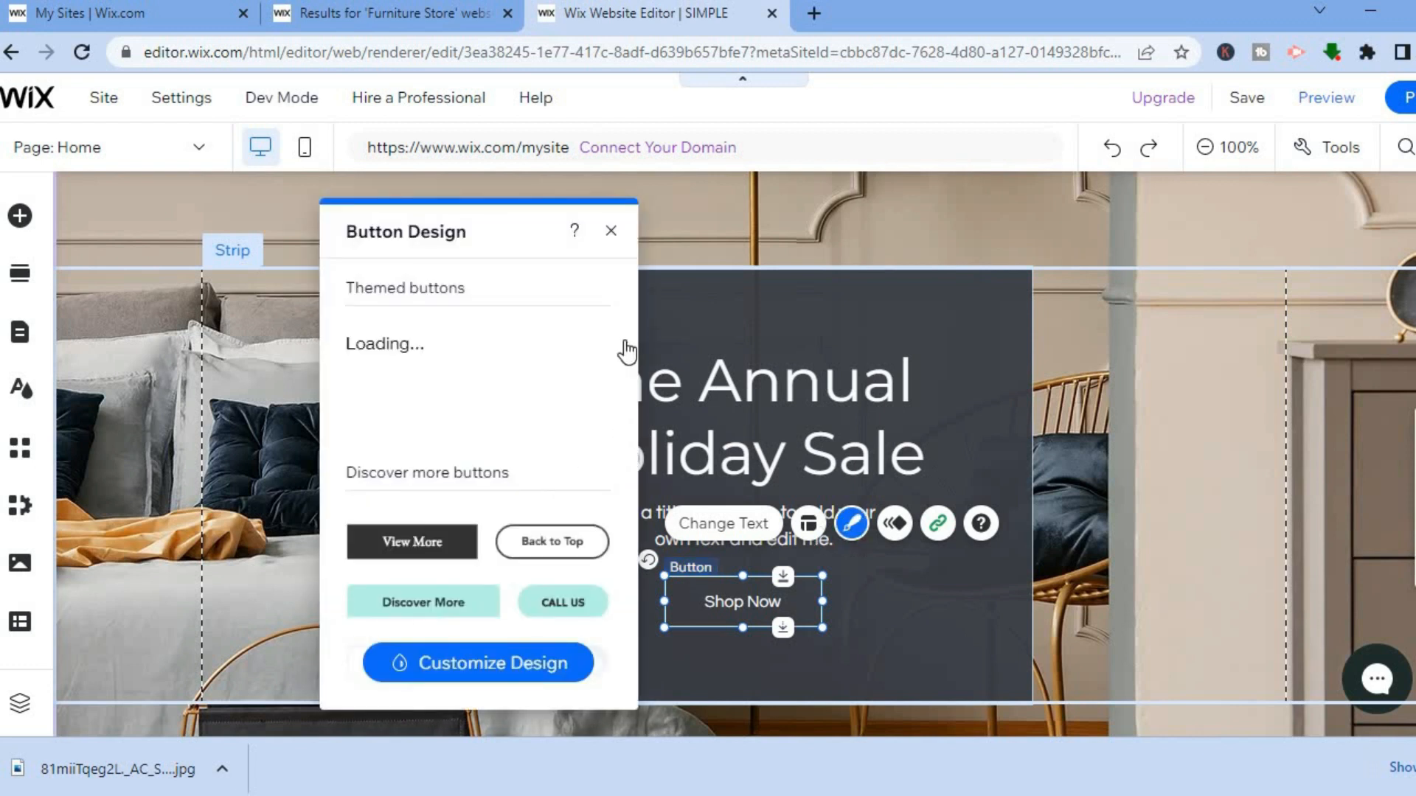
click(416, 606)
click(415, 558)
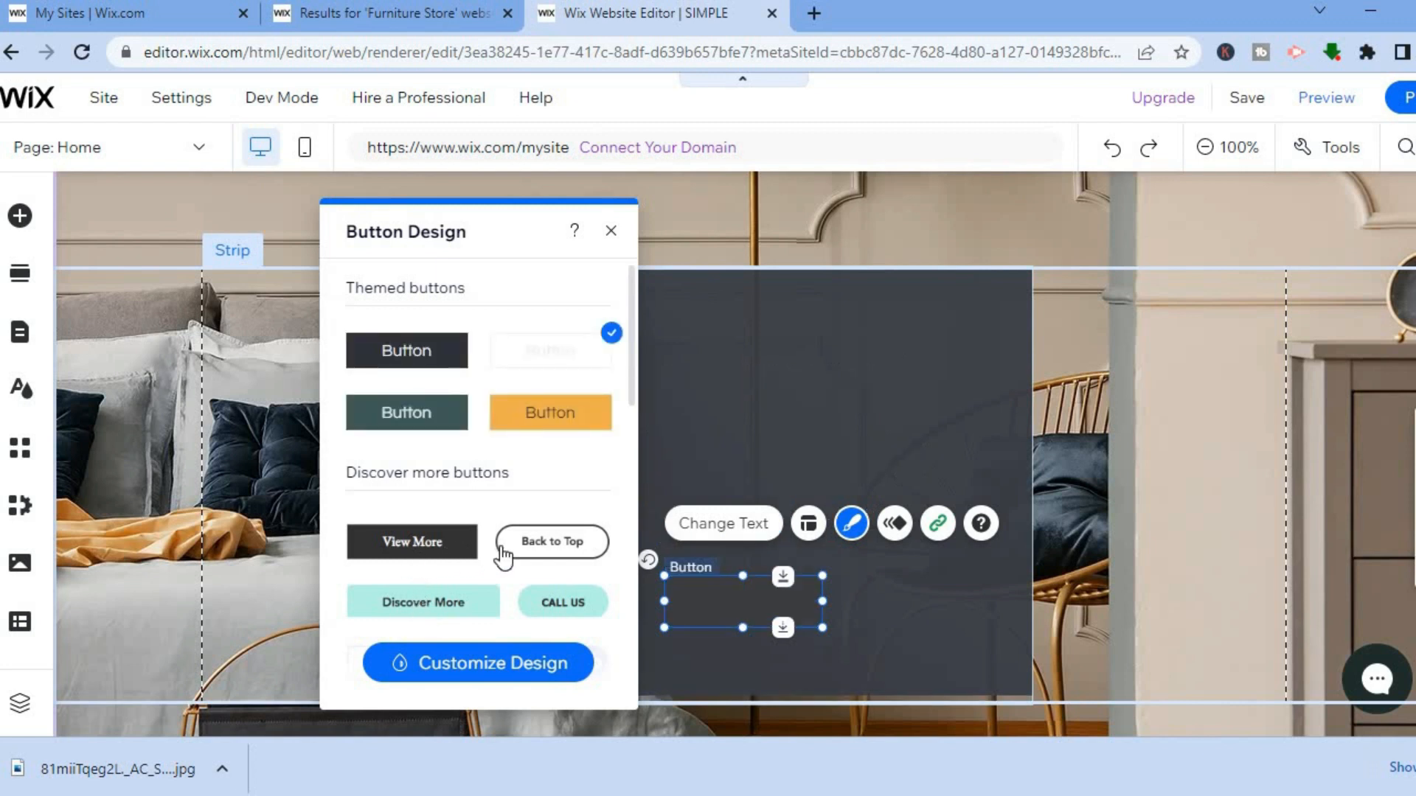
click(563, 601)
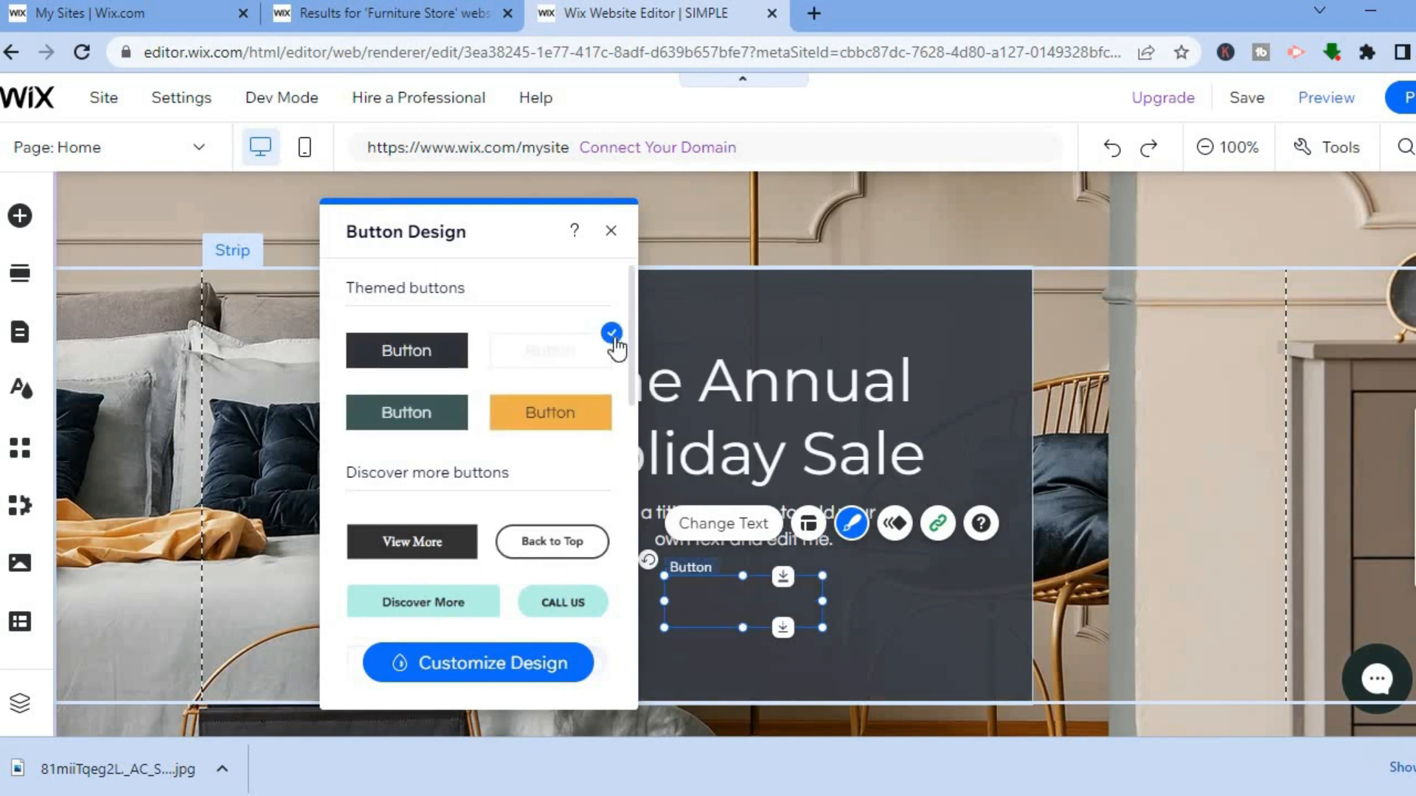
click(611, 236)
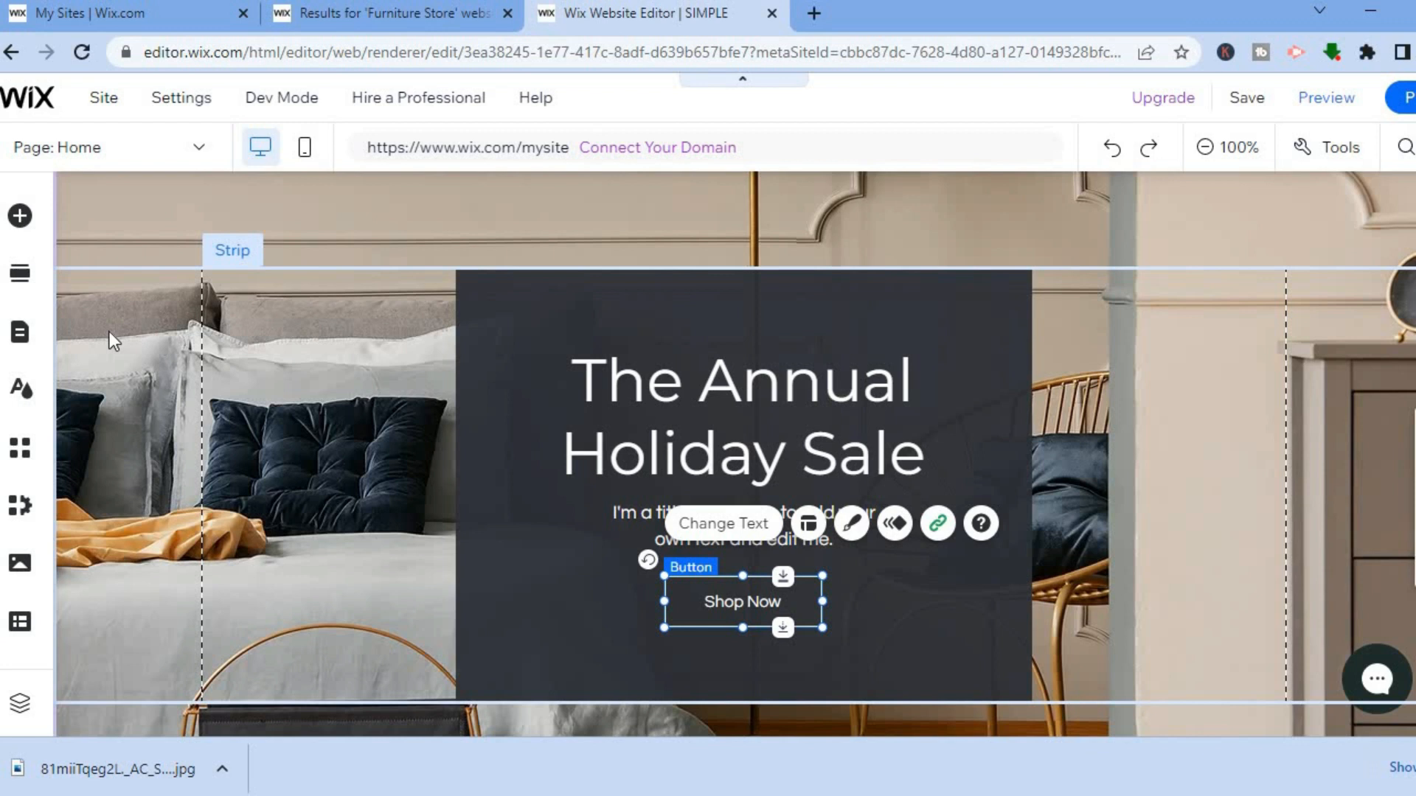
Step: Open the Rugs page from the site's page list and close the list
click(23, 335)
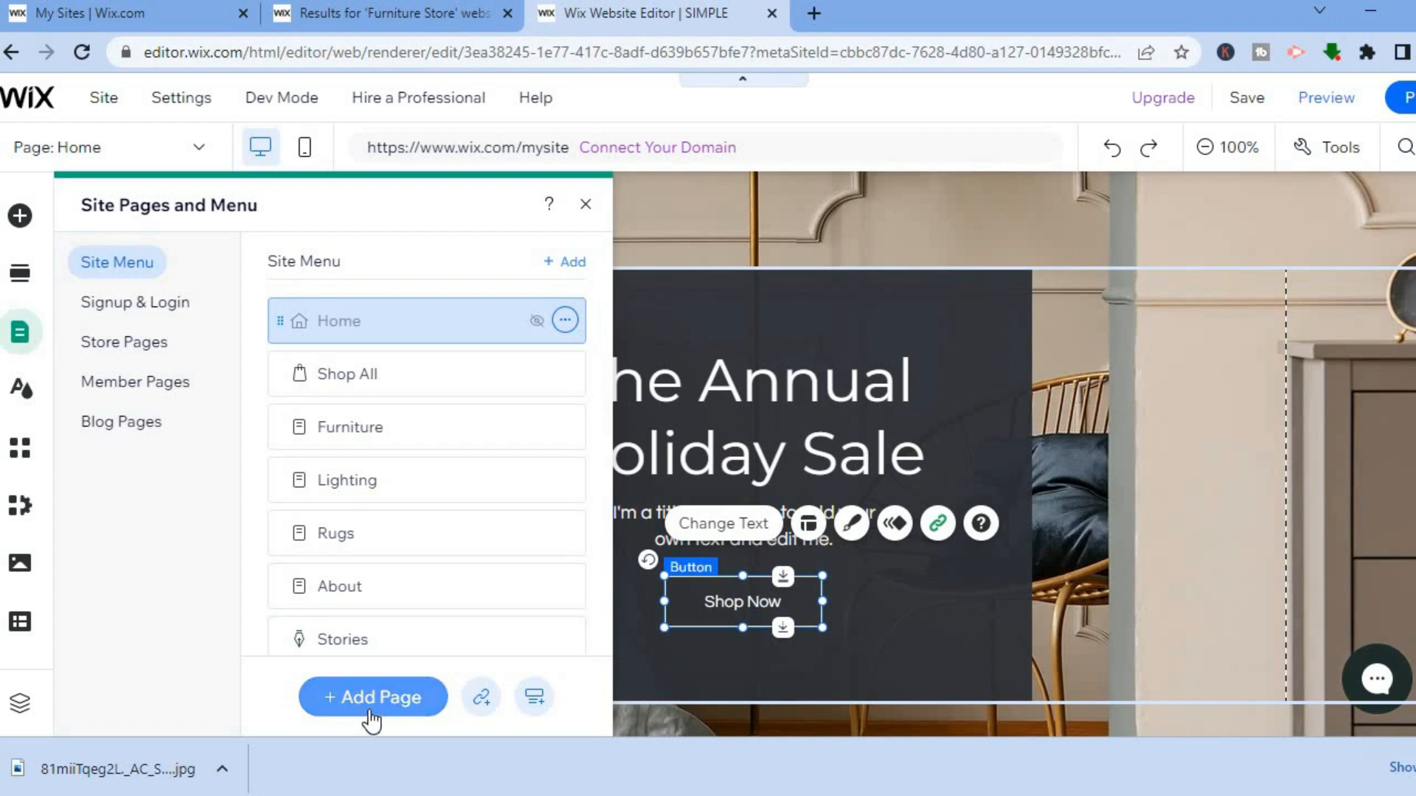
click(359, 542)
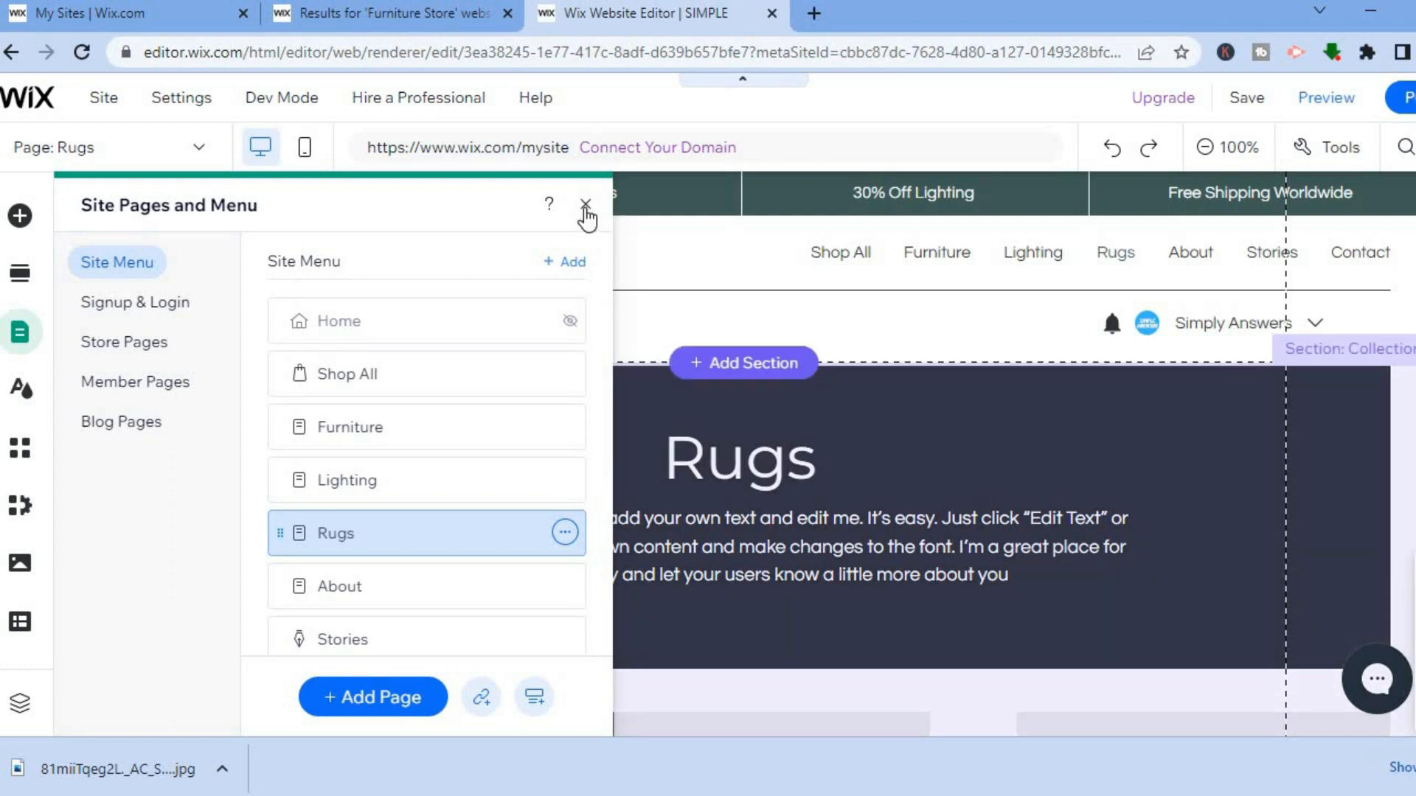
click(586, 207)
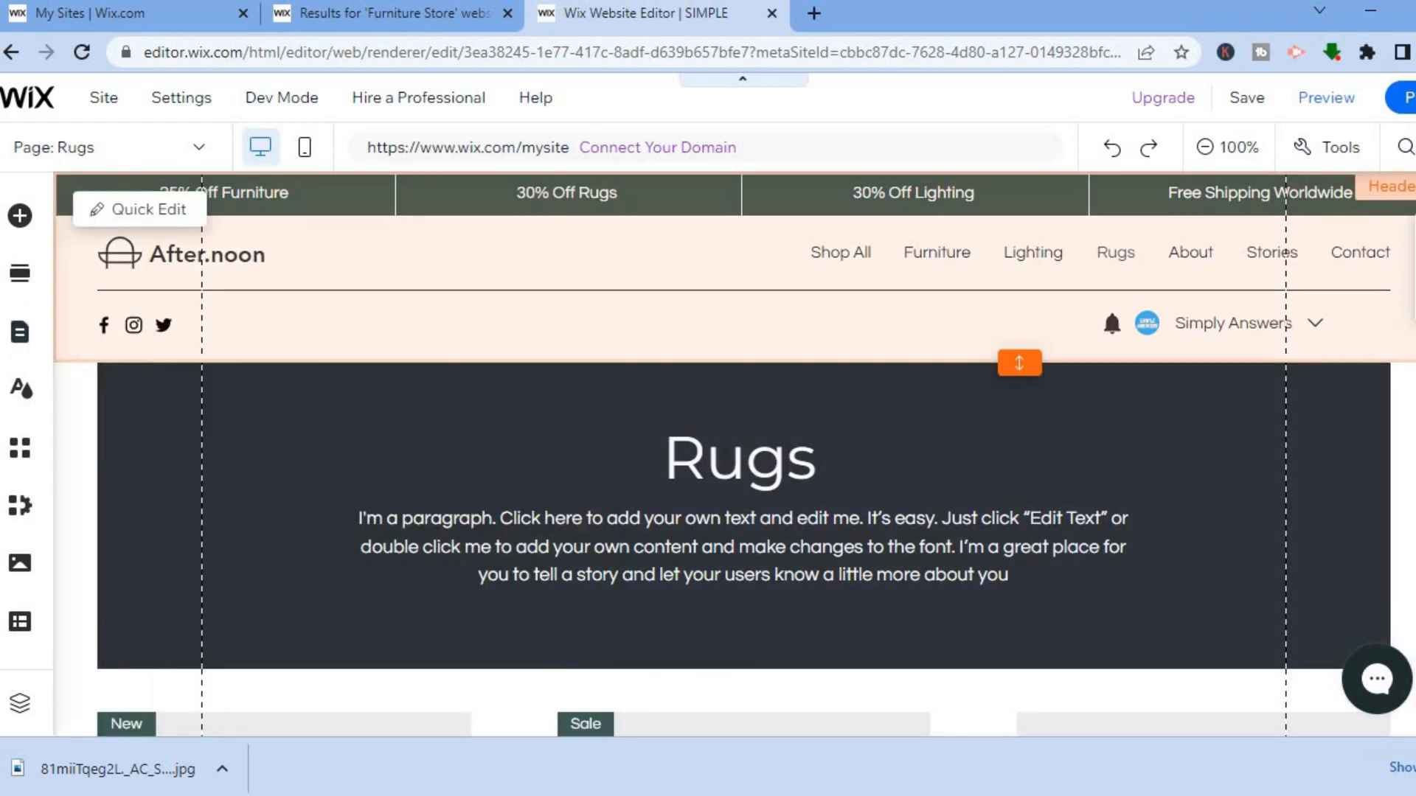
Step: Look through the Rugs page from the product gallery down to the newsletter sign-up footer
scroll(743, 454, down, 8)
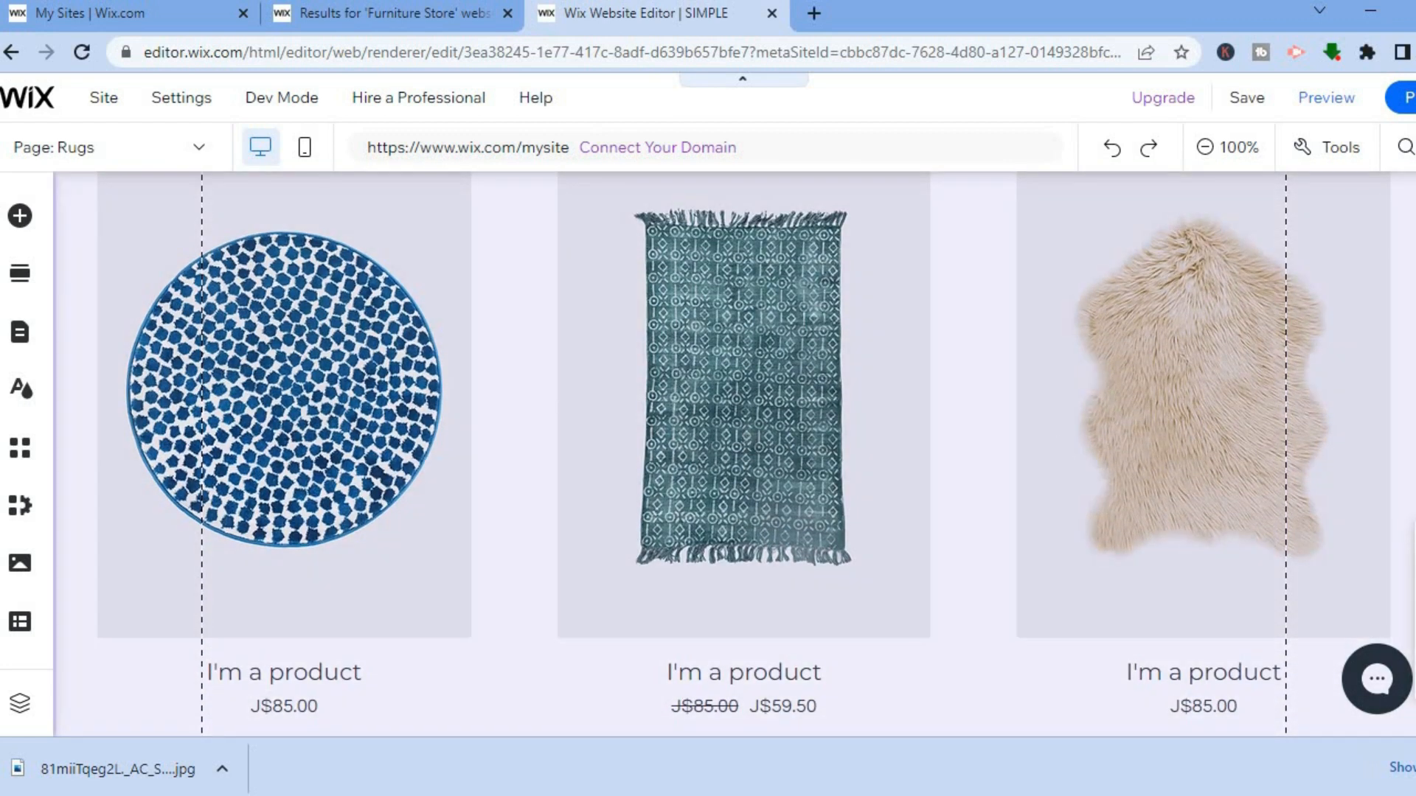
scroll(743, 440, down, 2)
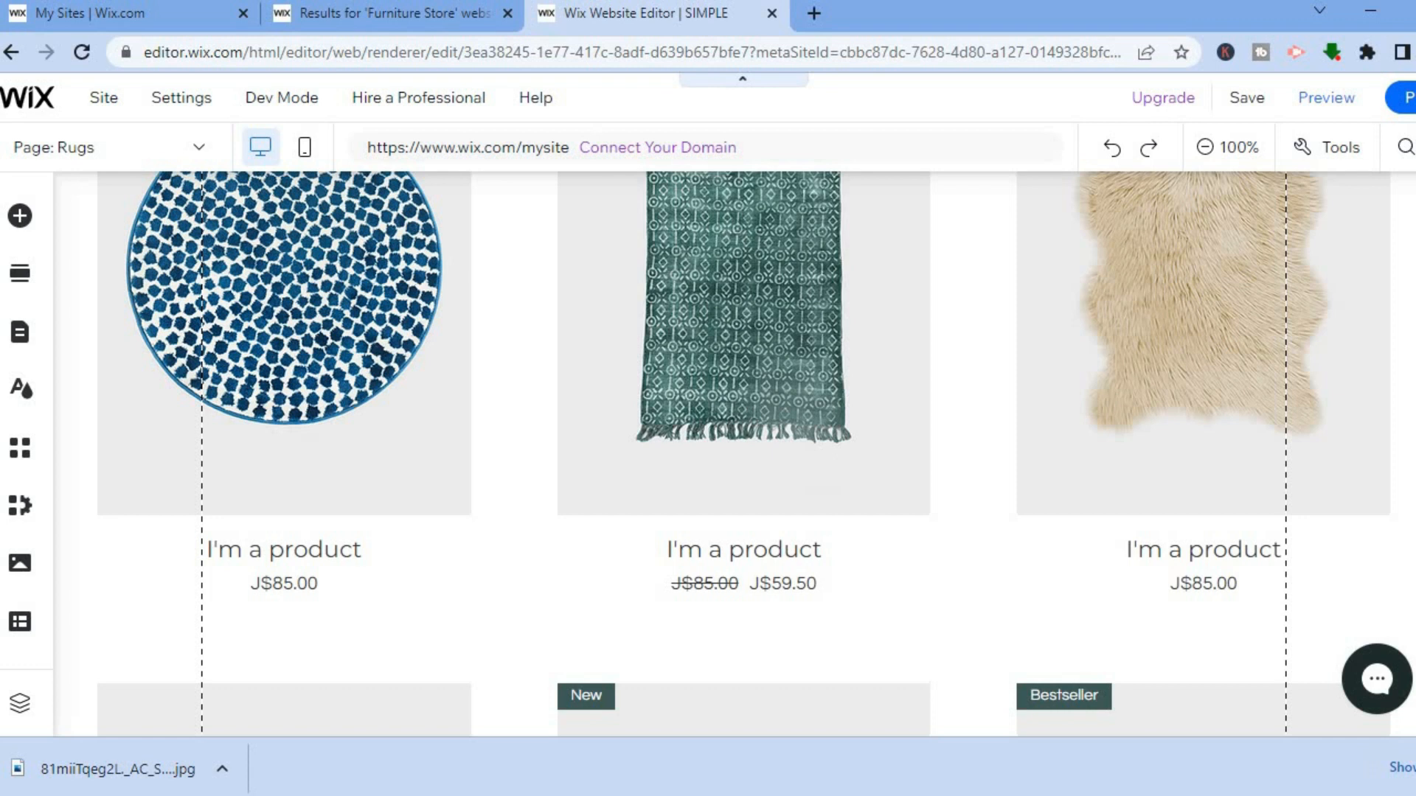
scroll(744, 454, down, 6)
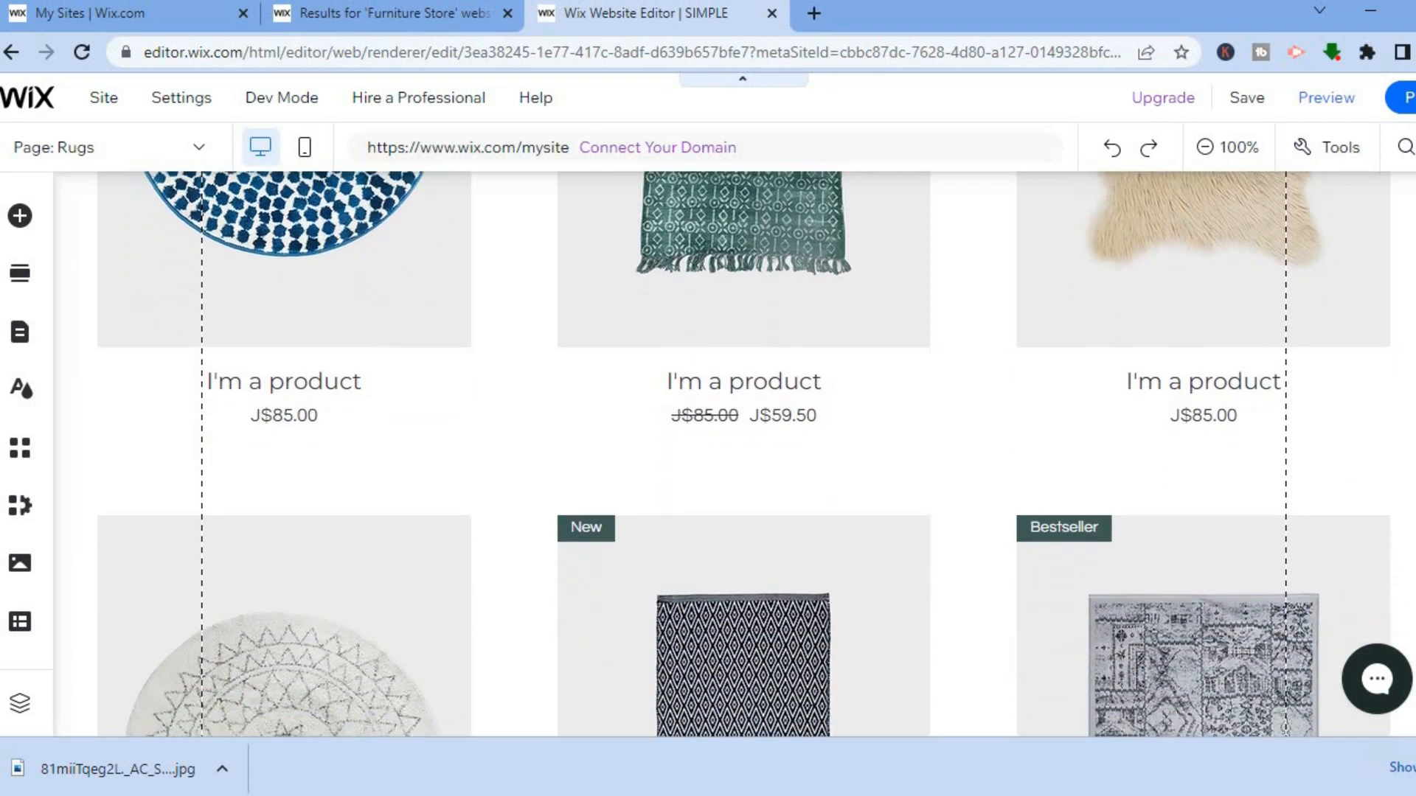
scroll(744, 455, down, 6)
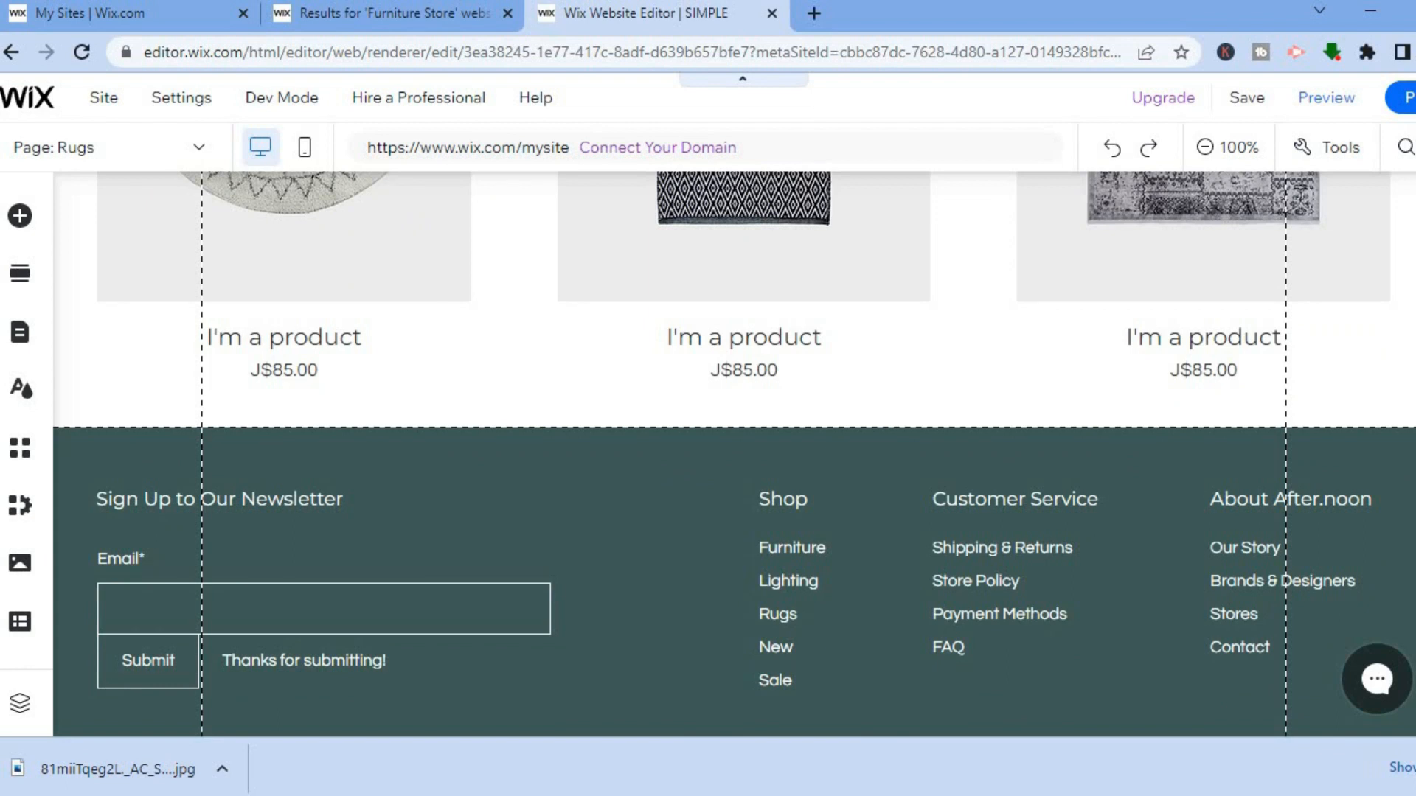
scroll(744, 455, down, 3)
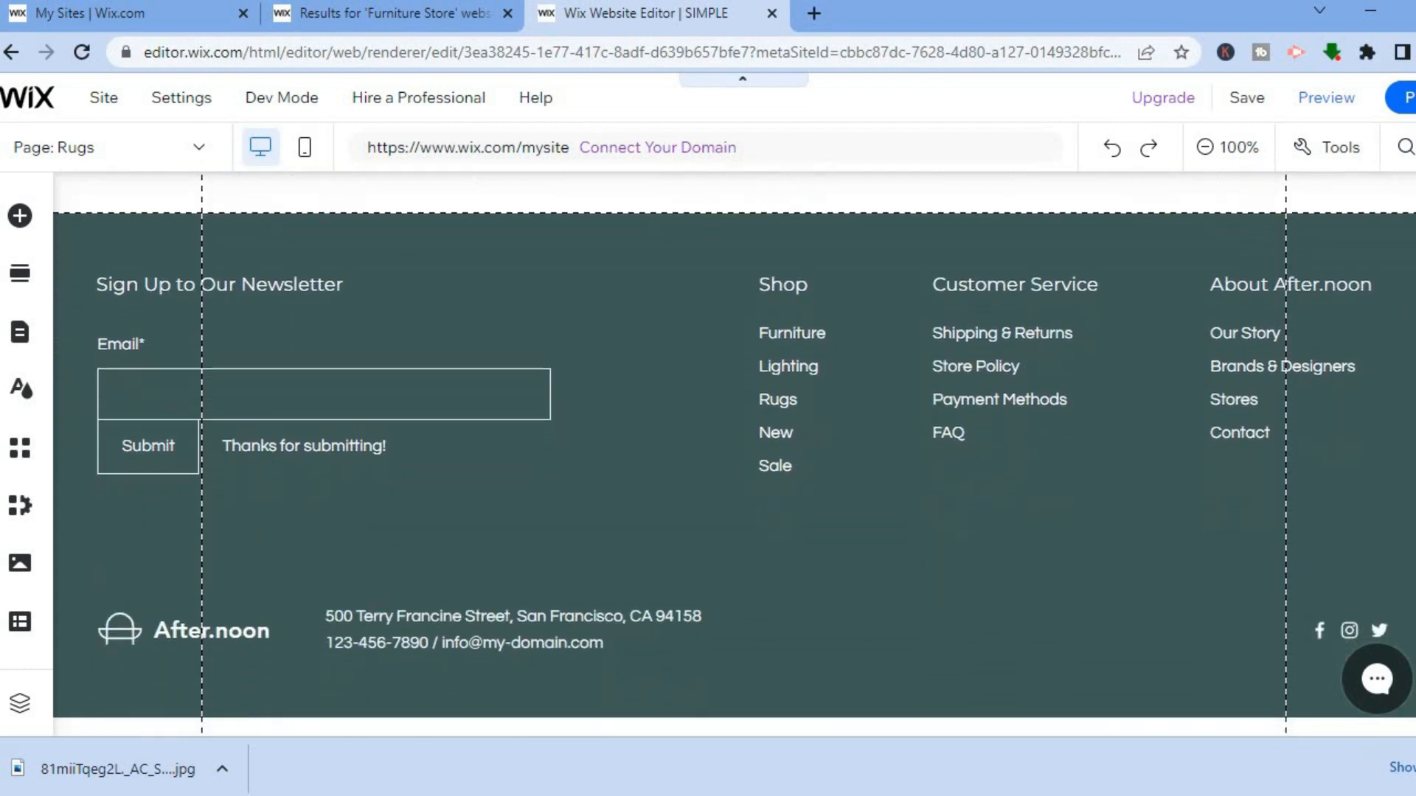
scroll(743, 454, up, 1)
scroll(877, 724, down, 1)
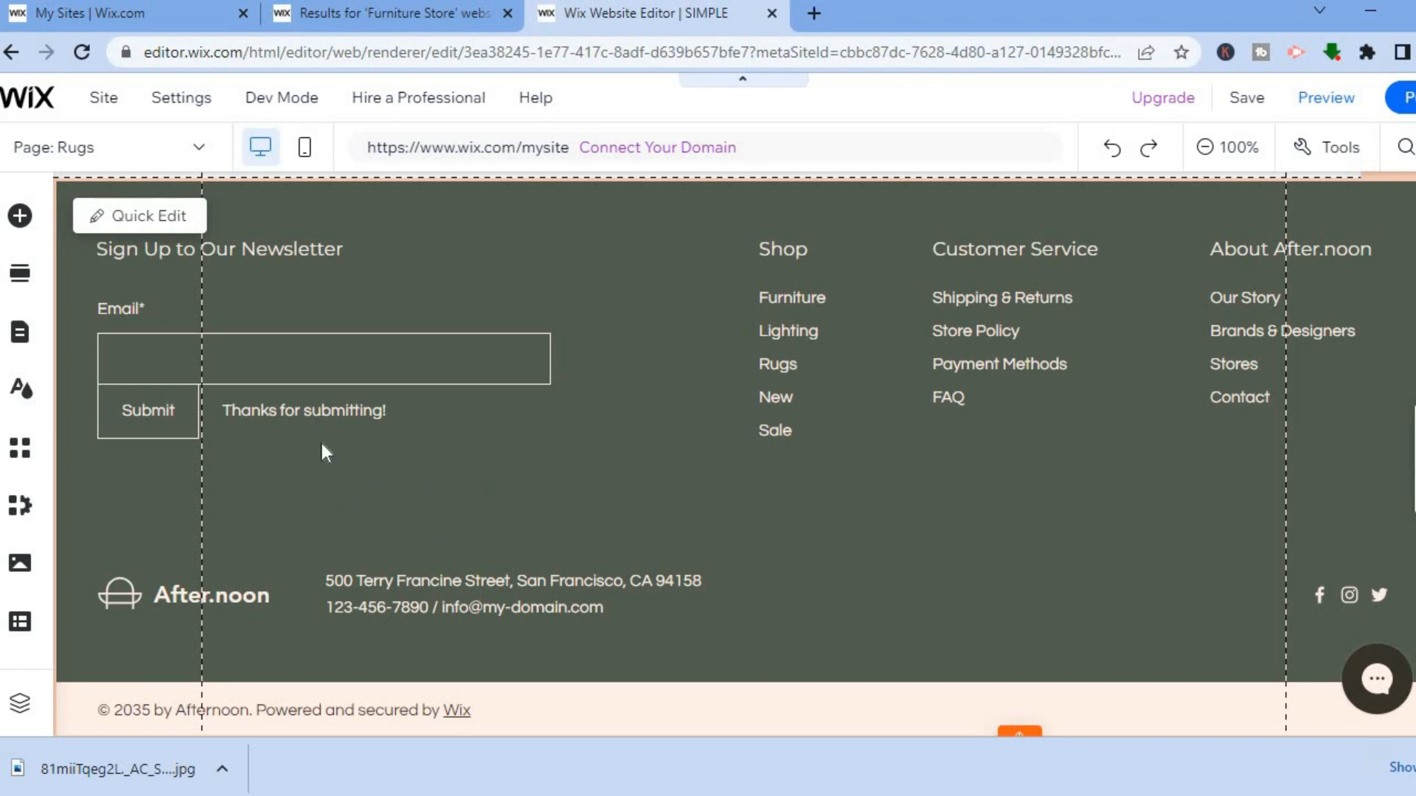
Step: Review the footer's Quick Edit options, from the newsletter form fields to the logo, contact paragraph and social bar, and close them
click(135, 216)
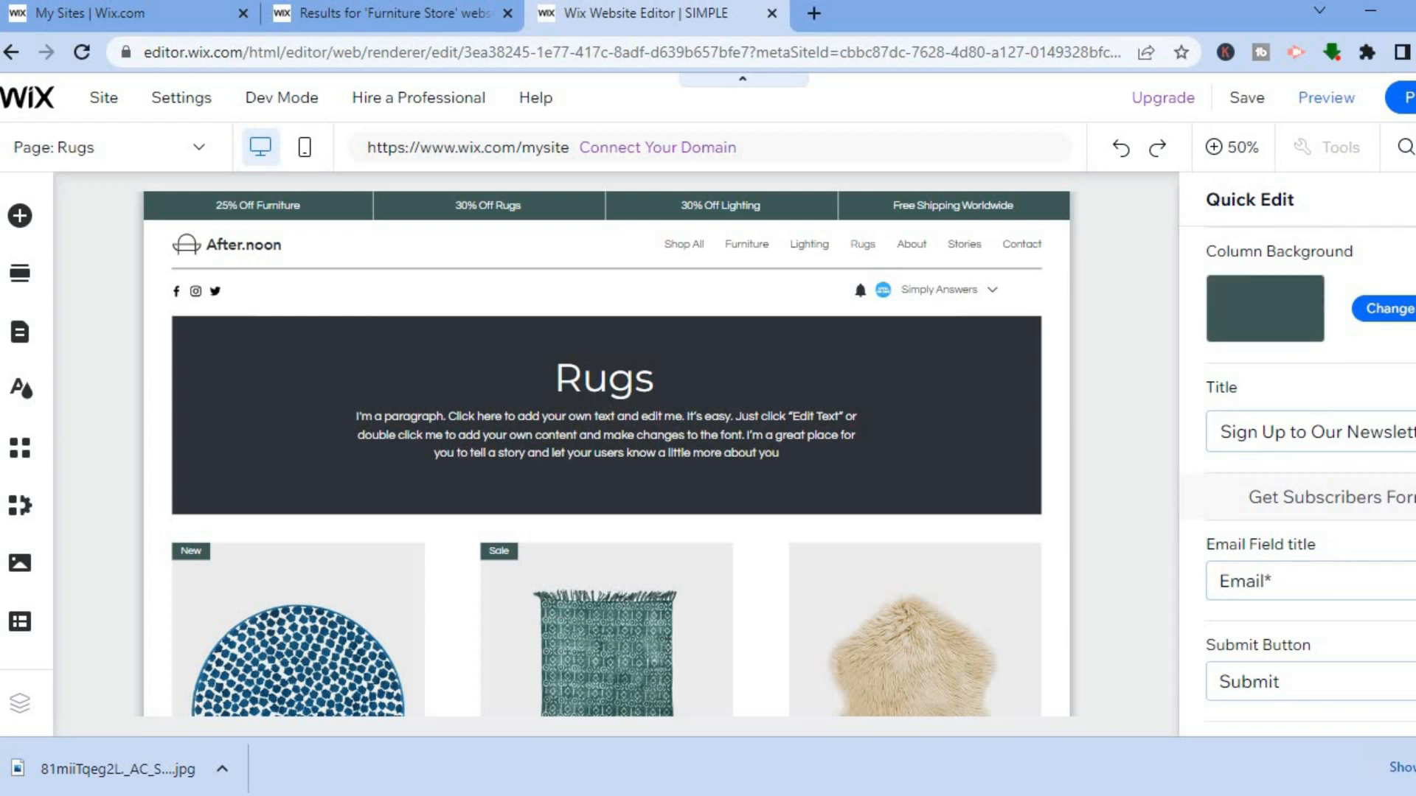
scroll(1313, 442, down, 2)
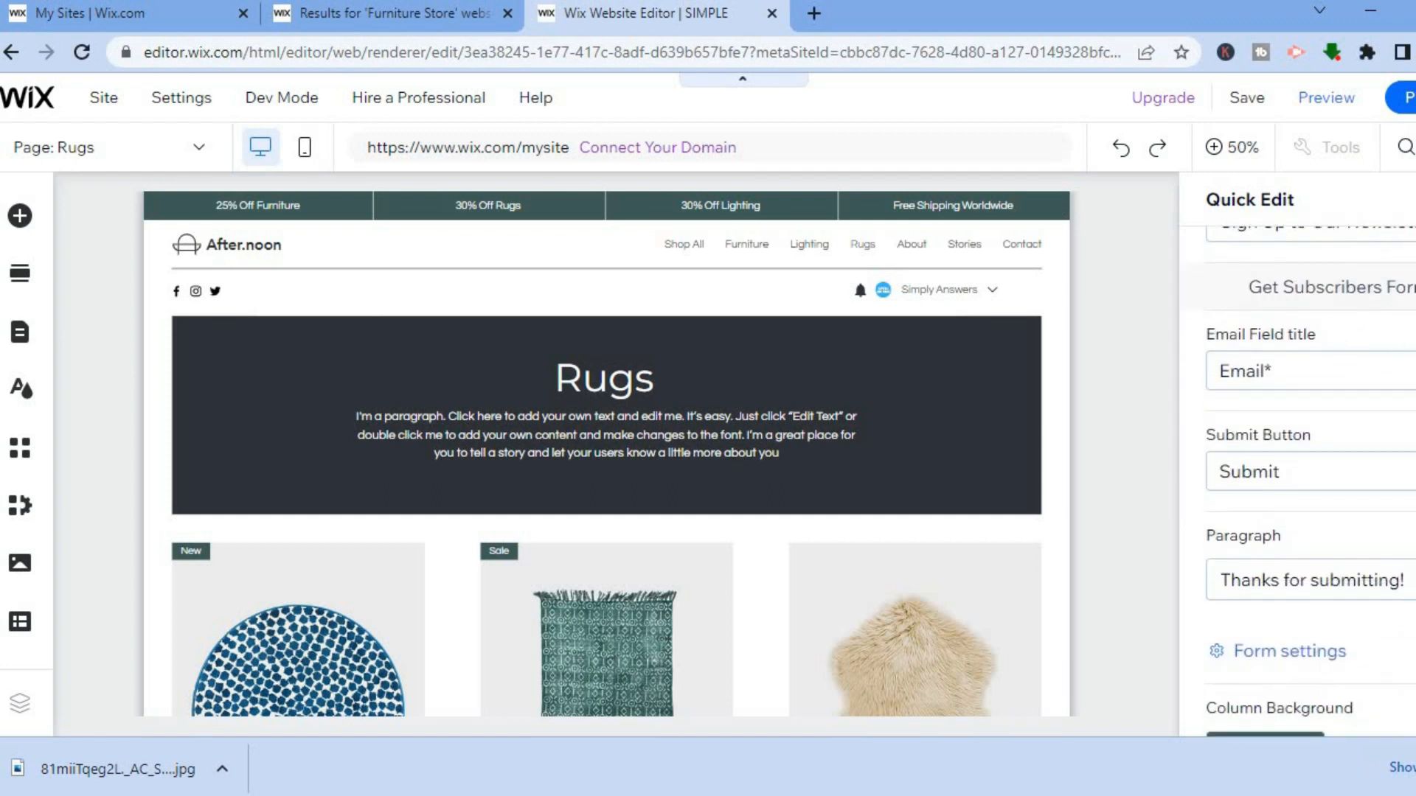
scroll(1310, 479, down, 6)
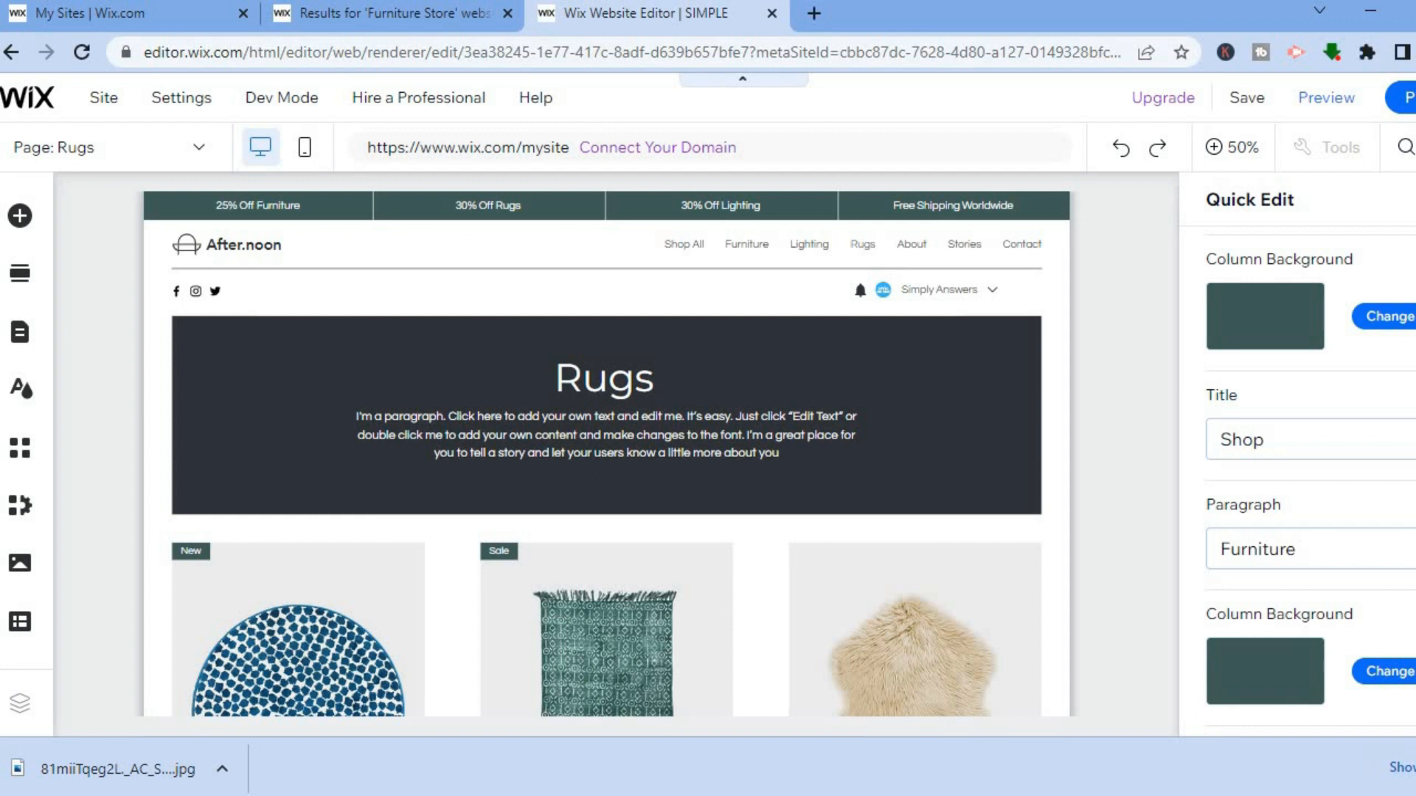
scroll(1311, 479, down, 8)
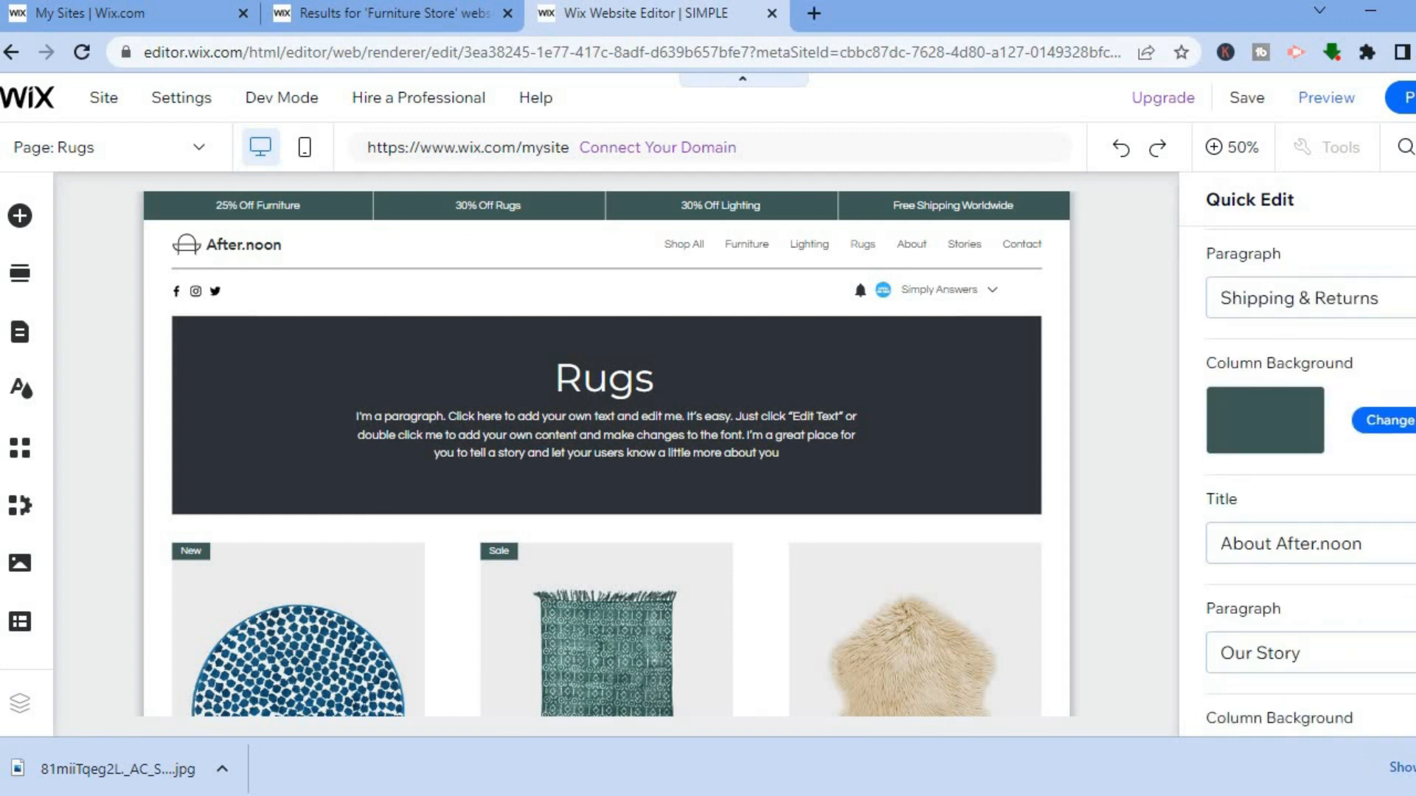
scroll(1310, 479, down, 9)
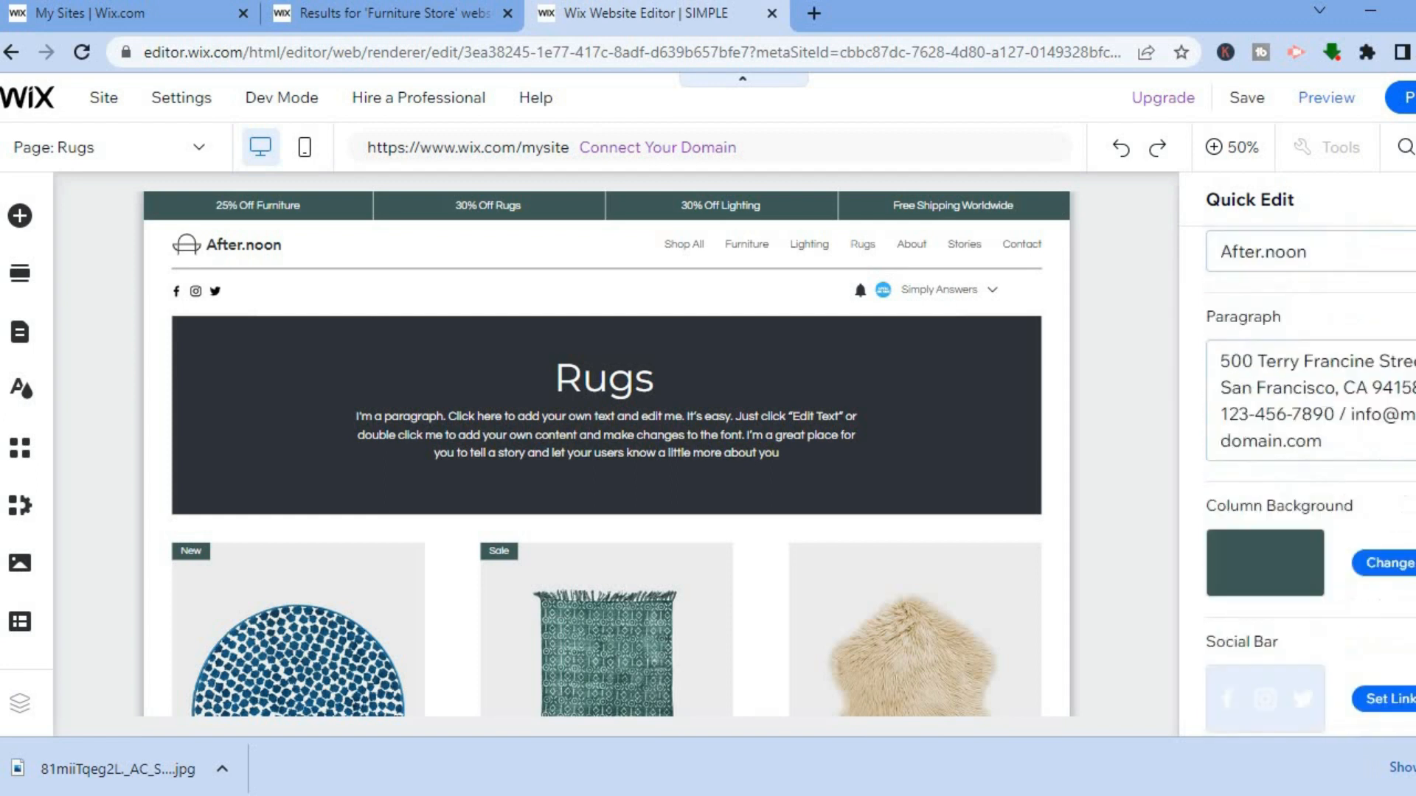
scroll(1320, 572, down, 5)
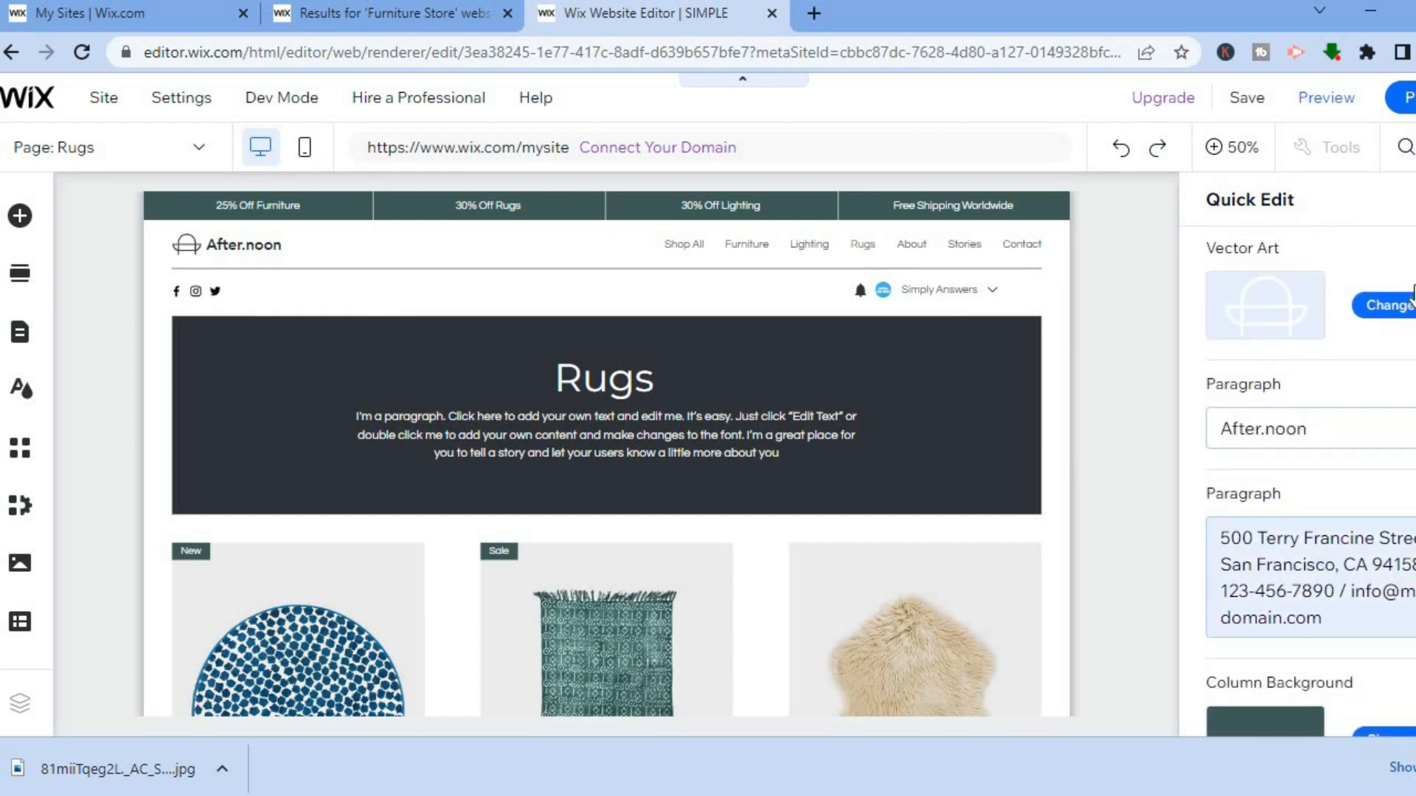
click(1413, 200)
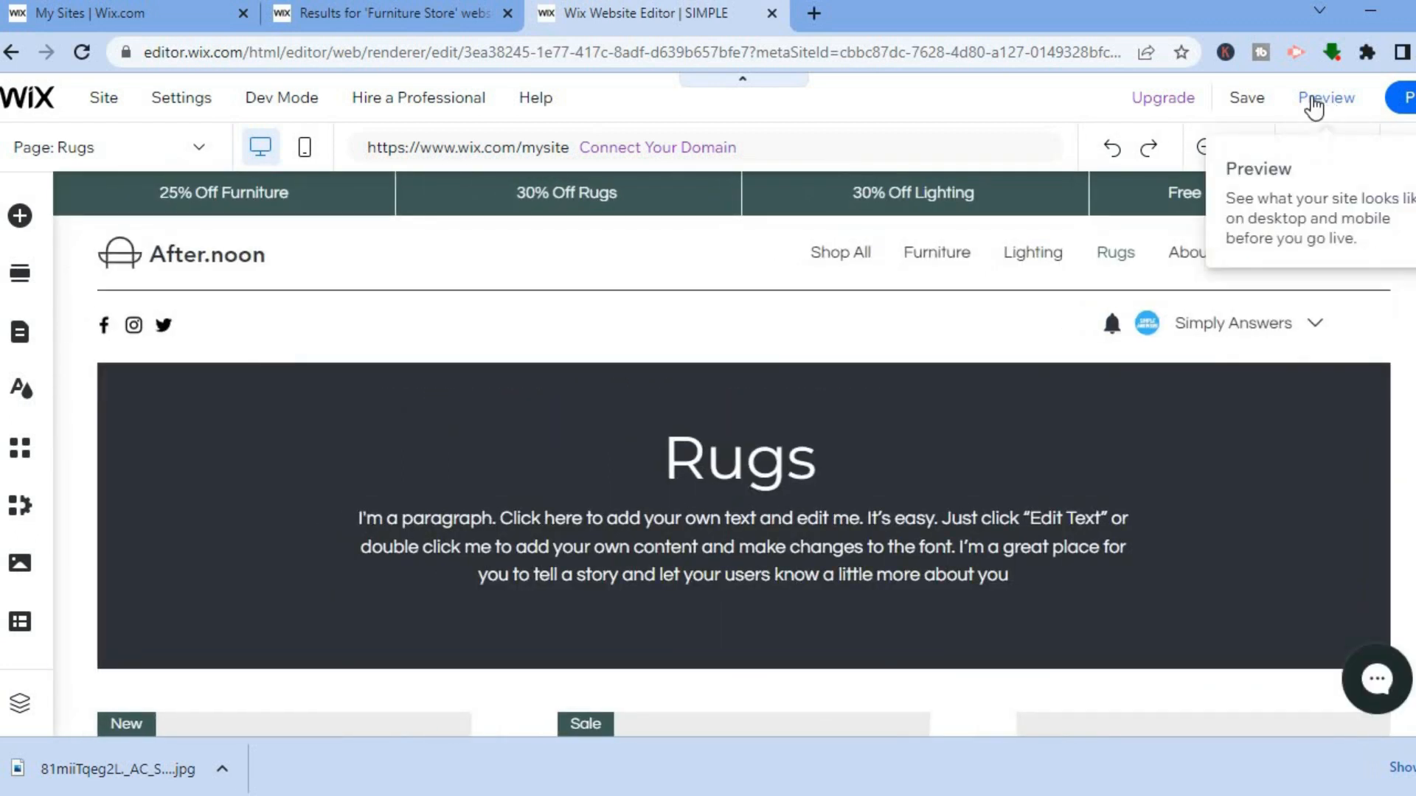
Step: Preview the site and look over the Rugs page's header and product gallery
click(1313, 103)
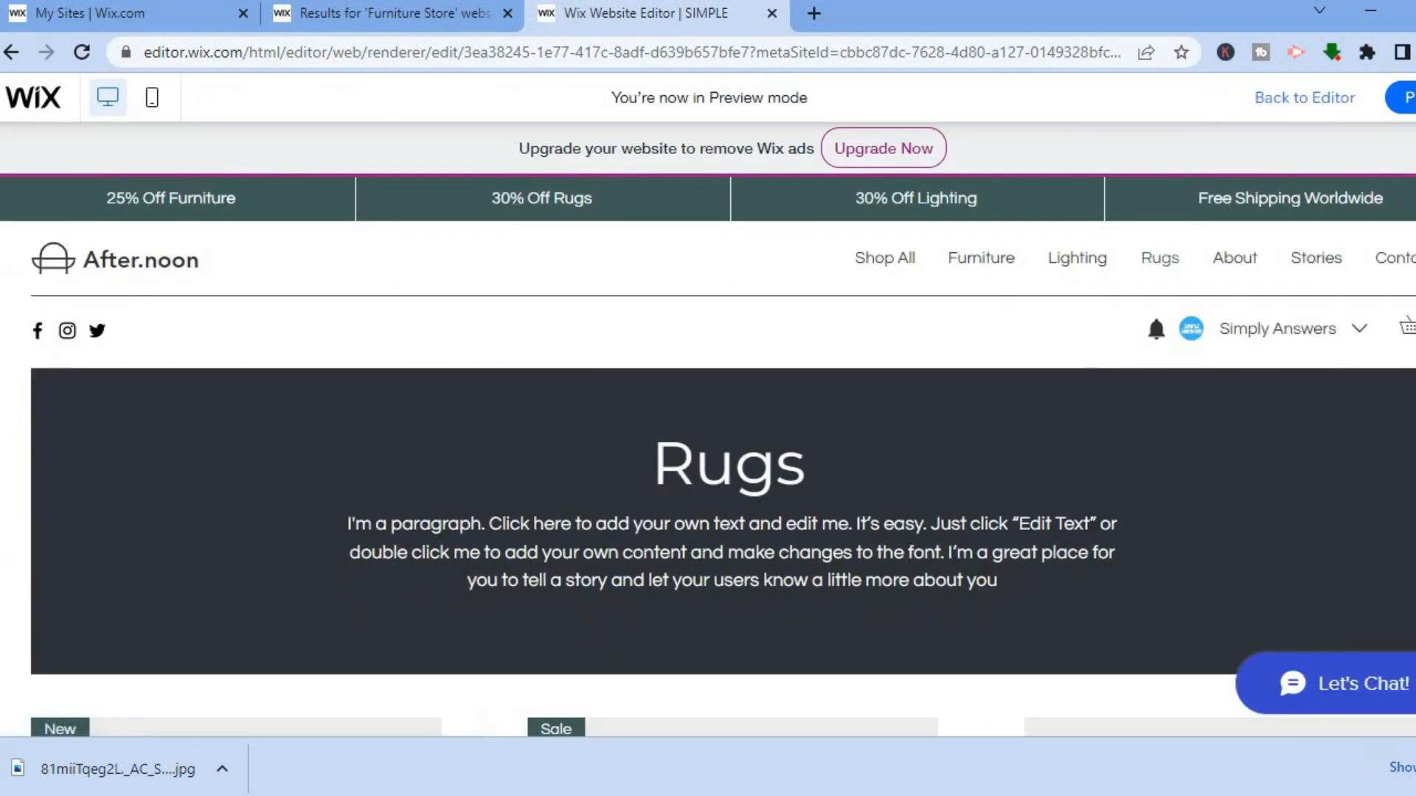
scroll(723, 453, down, 7)
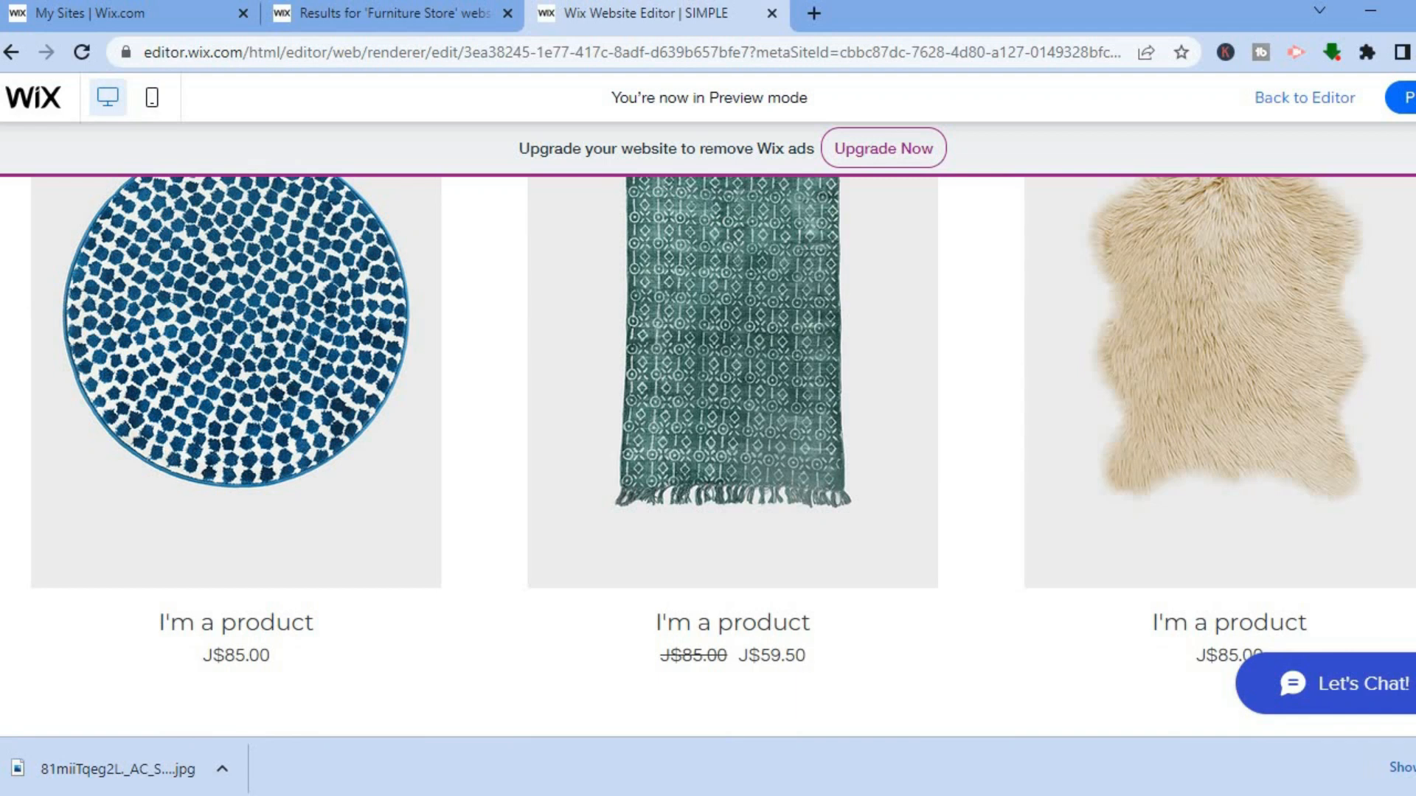
scroll(722, 457, down, 7)
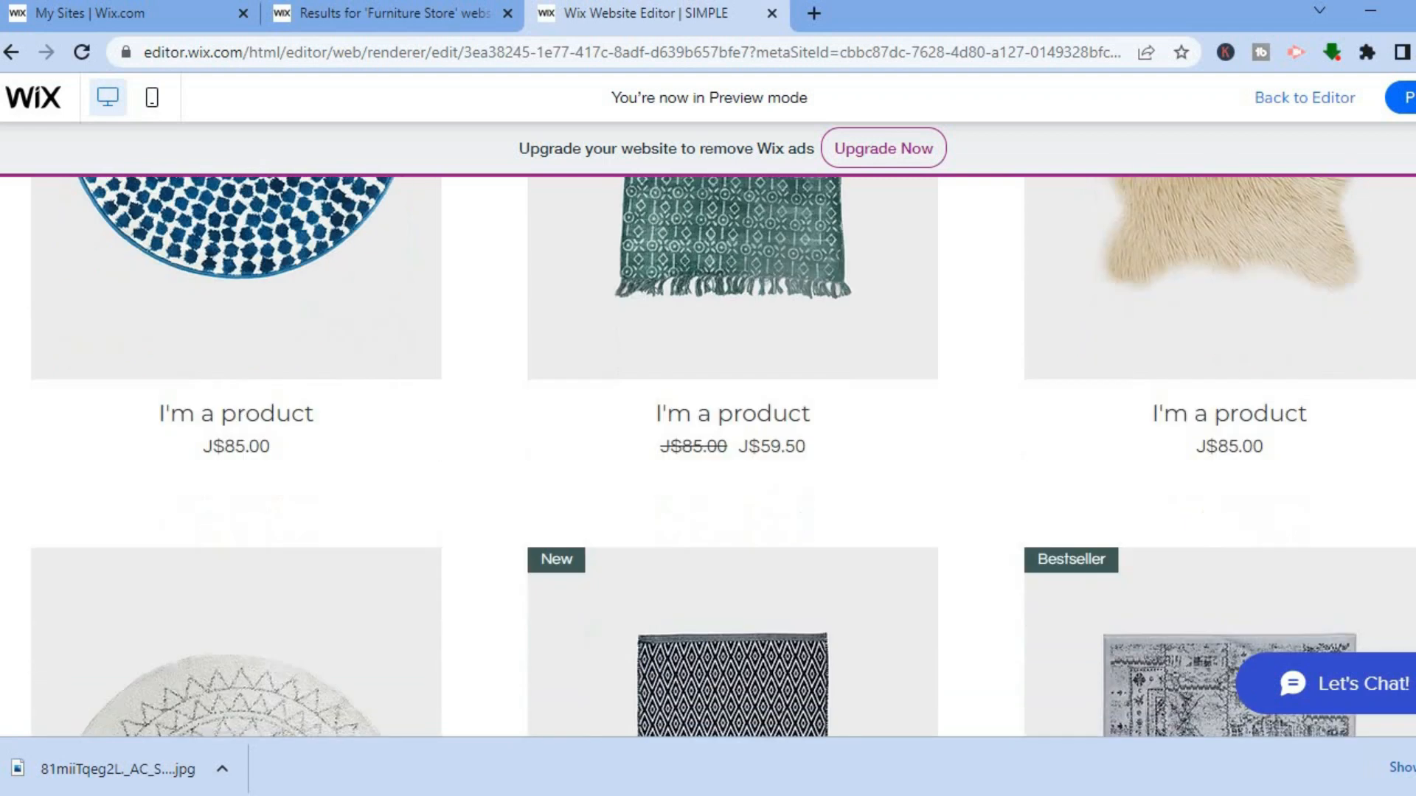
scroll(723, 457, up, 4)
scroll(722, 457, up, 10)
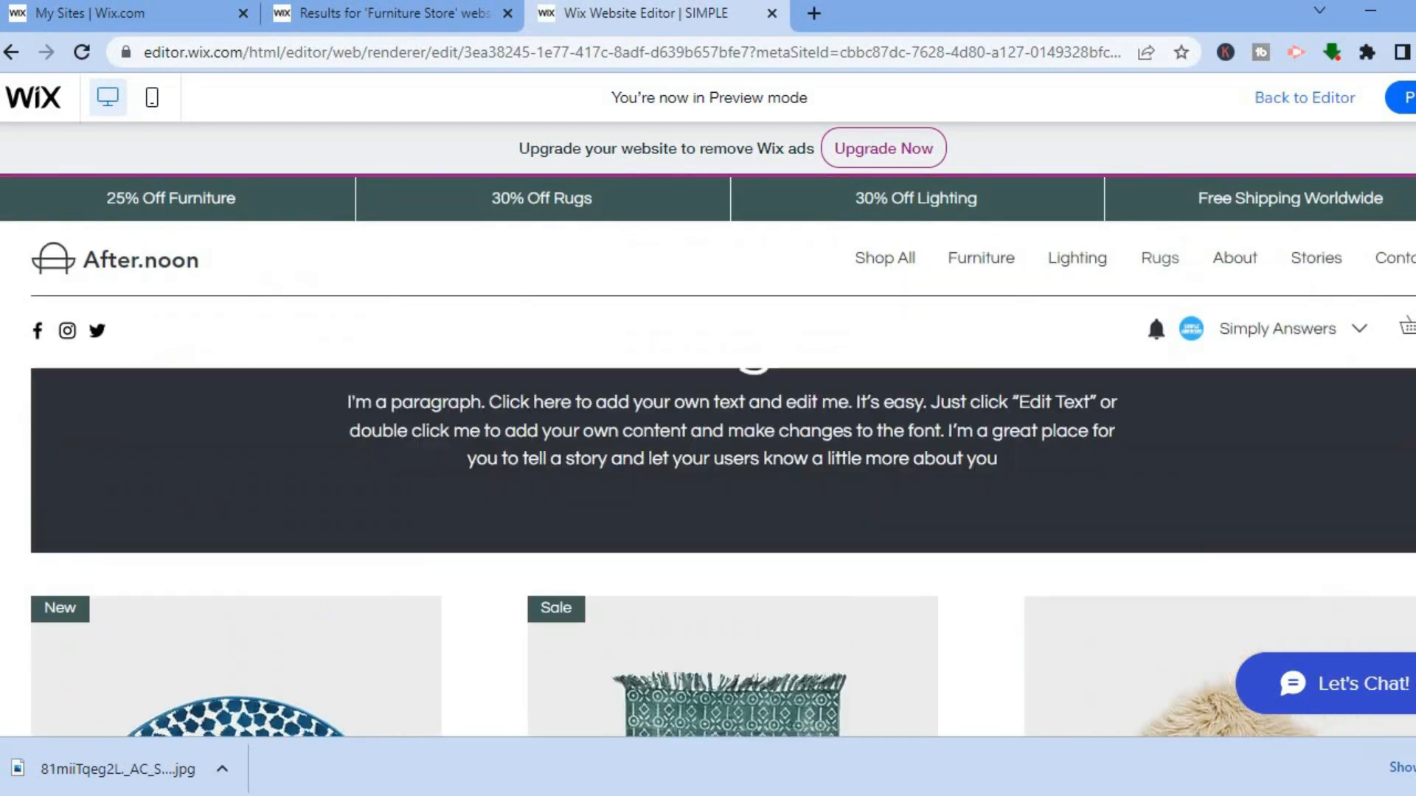